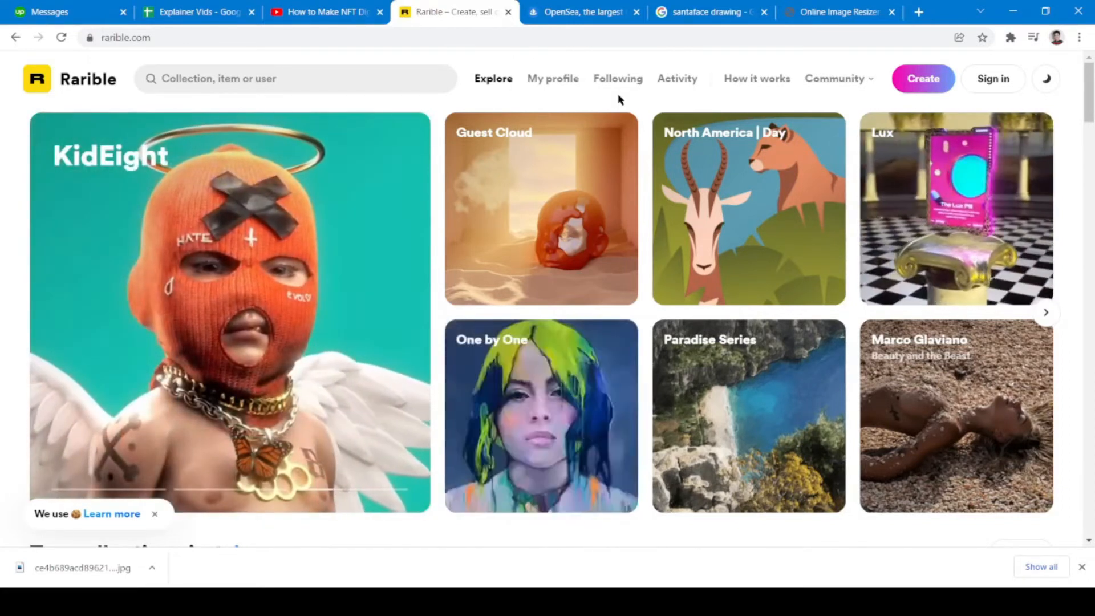
Look over the OpenSea and Rarible marketplace home pages, including Rarible's top collections
left_click(620, 6)
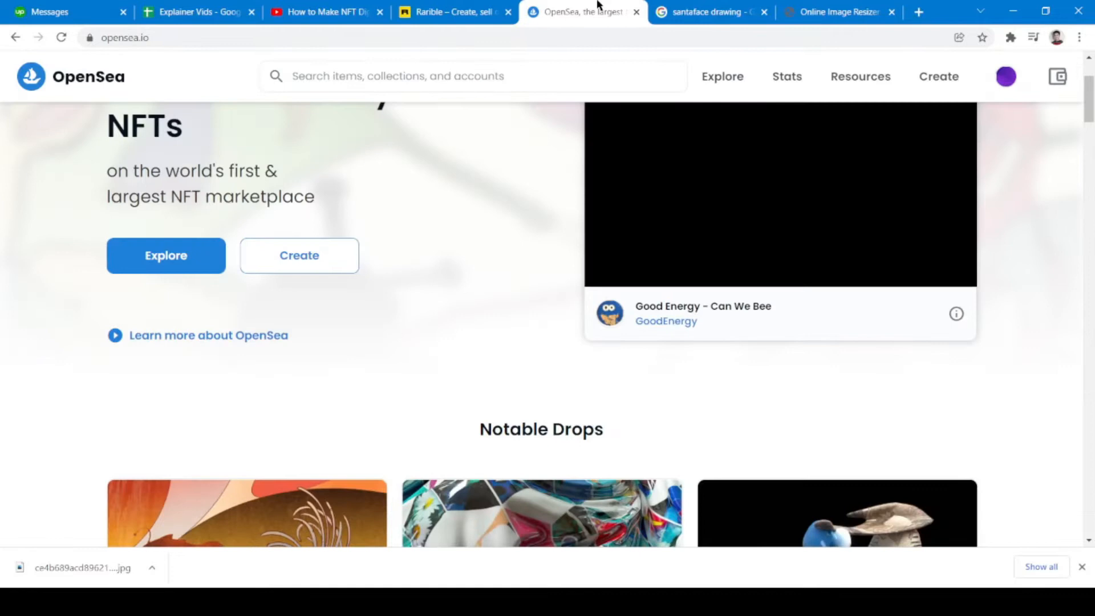
left_click(481, 6)
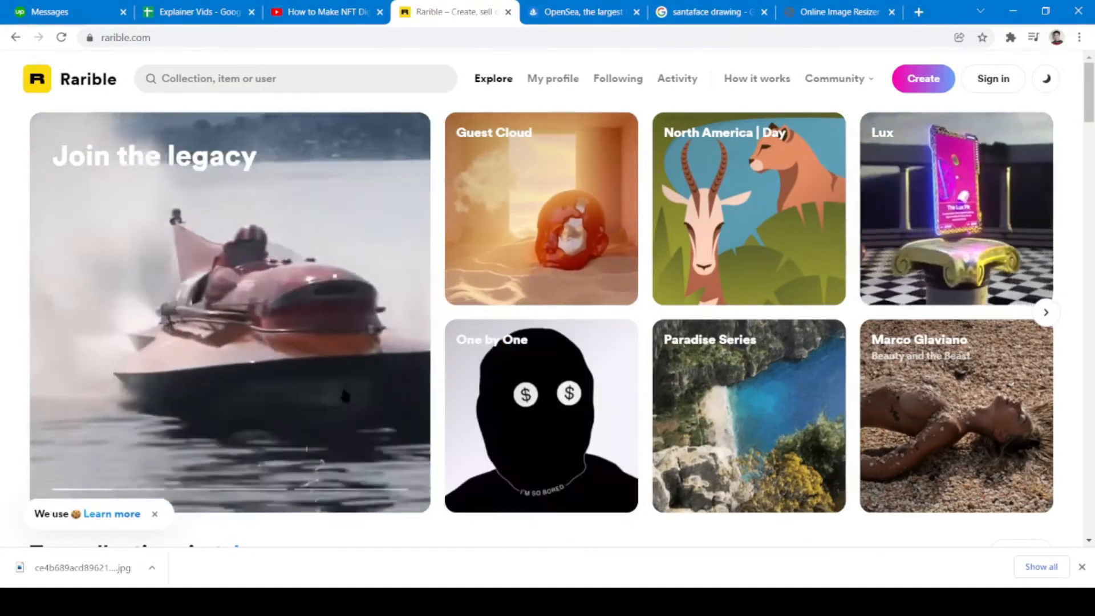
scroll(345, 394, "down", 3)
scroll(344, 392, "down", 1)
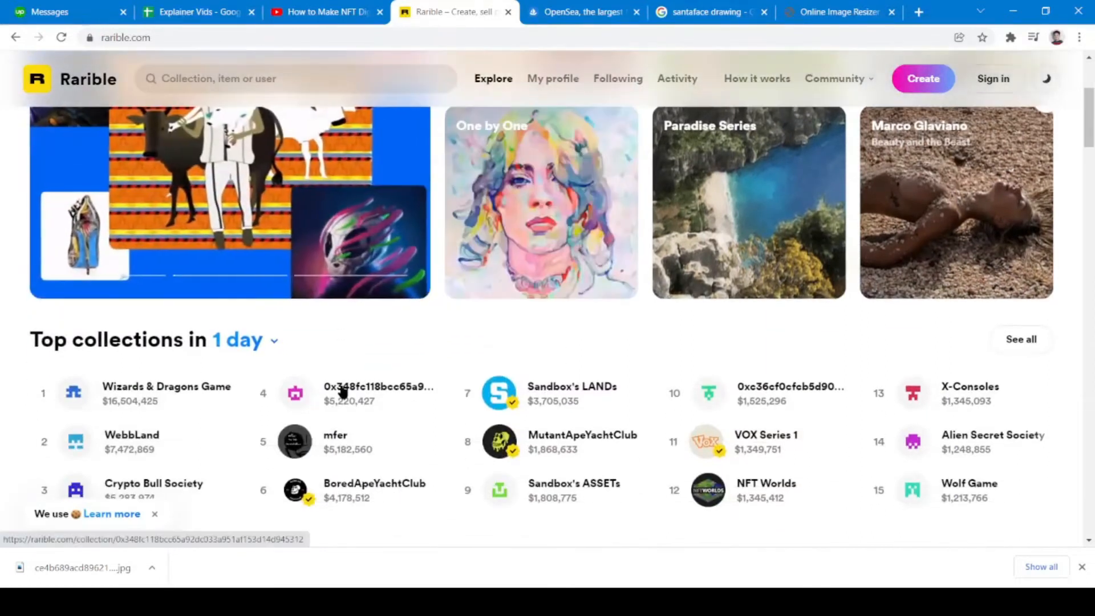
scroll(343, 390, "up", 3)
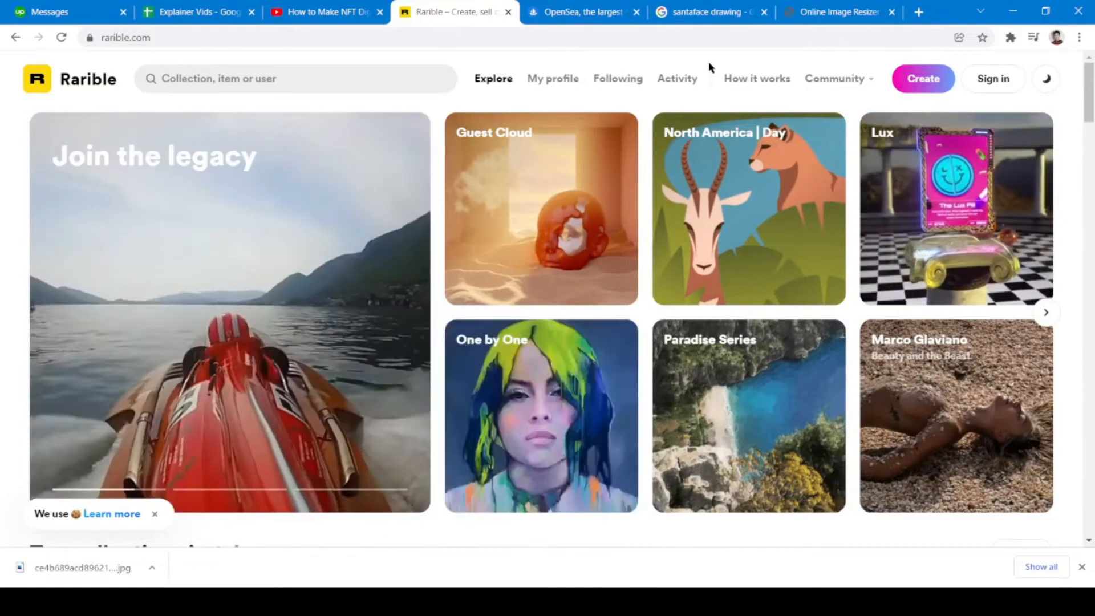
Find the red-hatted Santa face drawing from coloringpage.eu in the Google image results and save it to Downloads
left_click(710, 12)
scroll(297, 417, "up", 3)
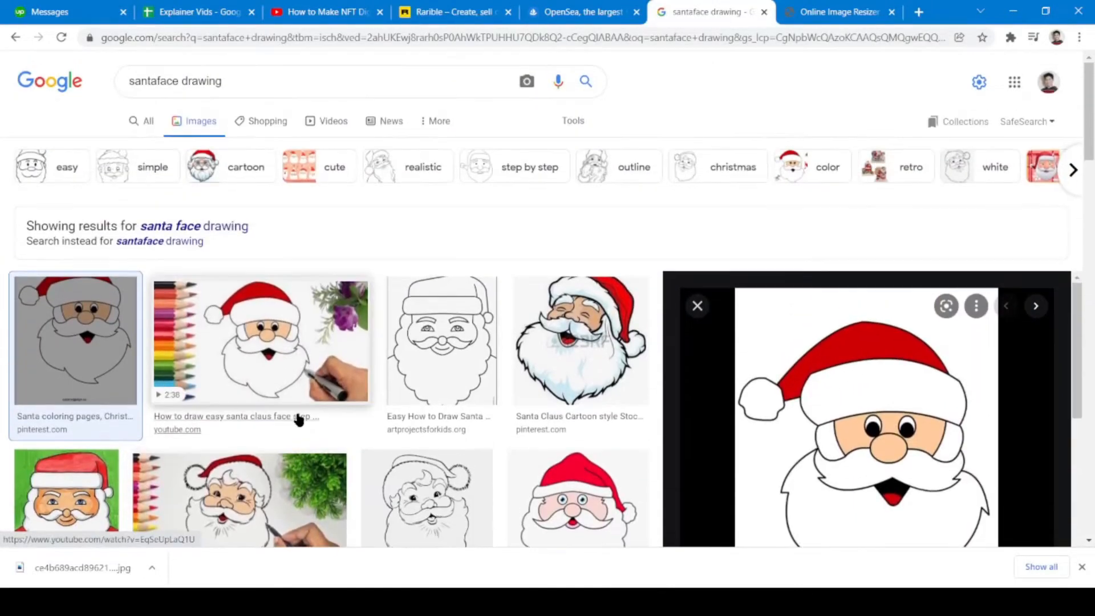
scroll(297, 419, "down", 5)
scroll(299, 424, "down", 4)
scroll(301, 426, "up", 6)
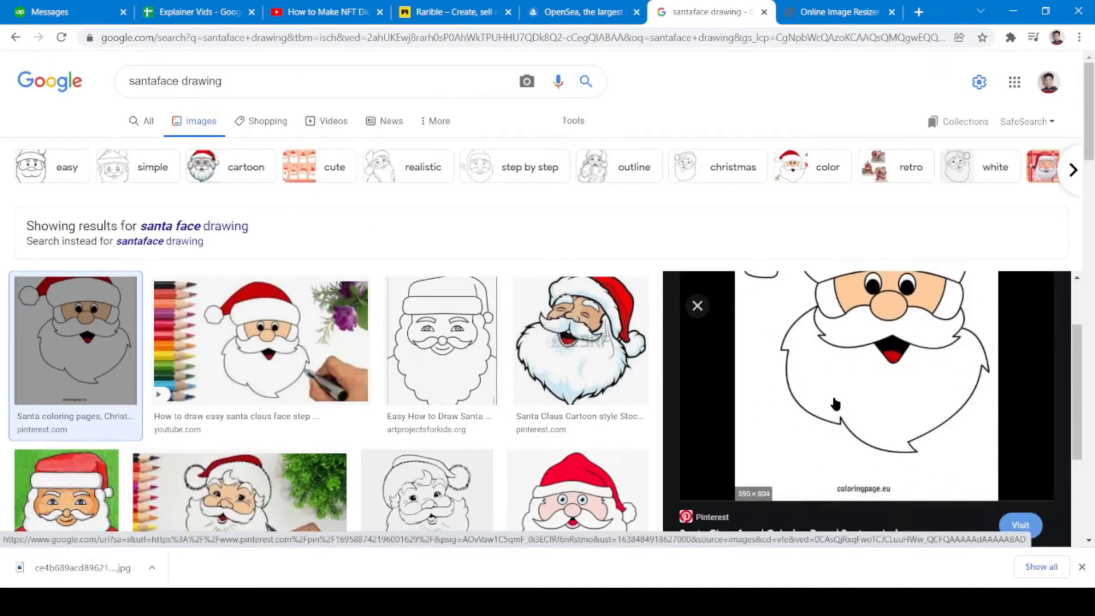
scroll(442, 402, "down", 3)
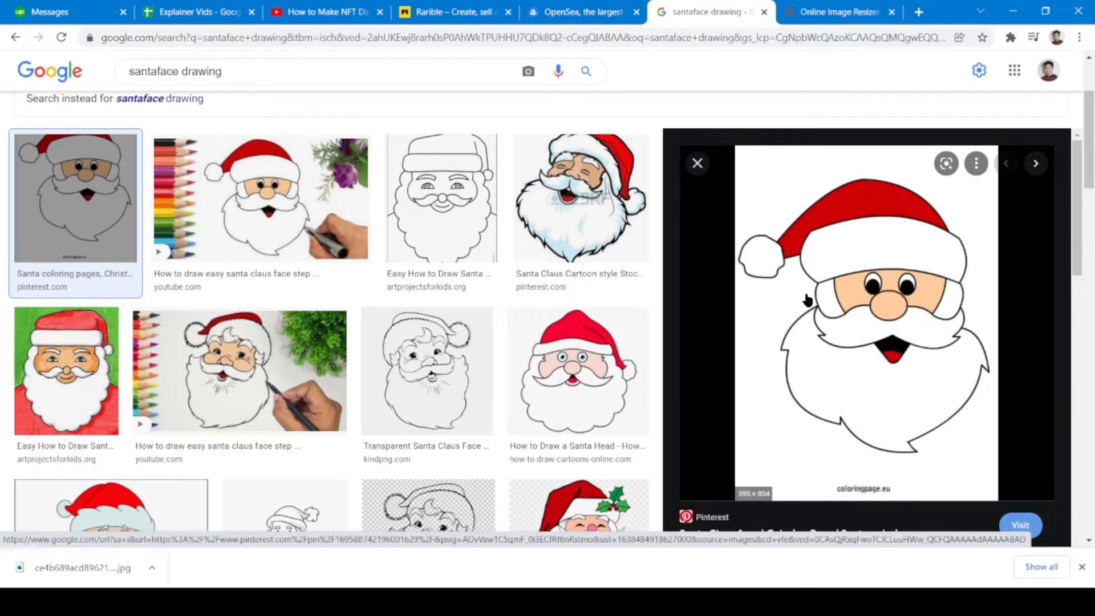
right_click(834, 295)
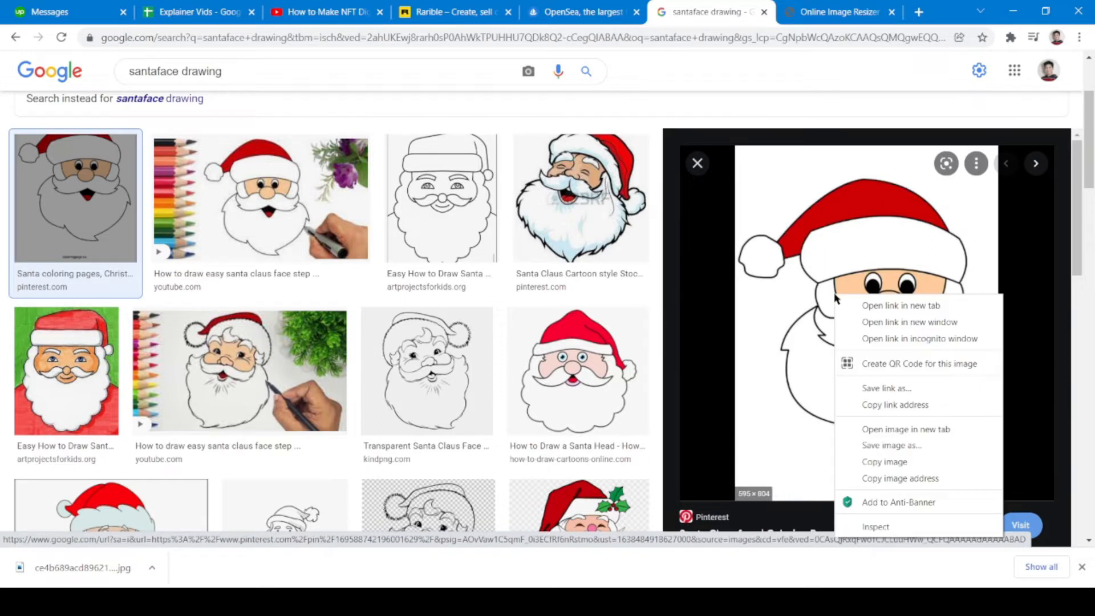
left_click(887, 445)
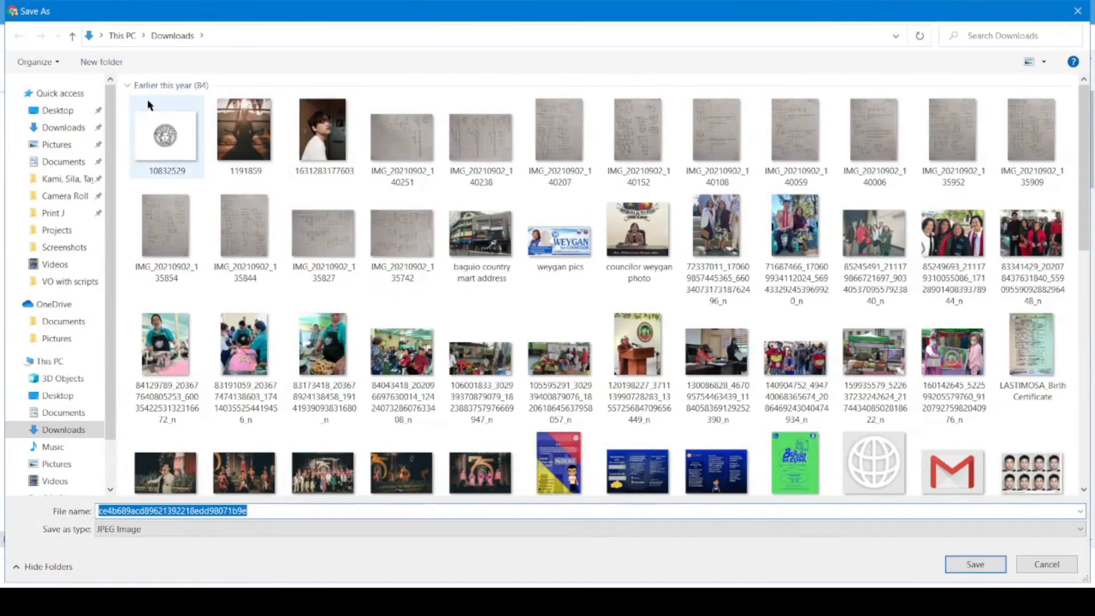
left_click(974, 564)
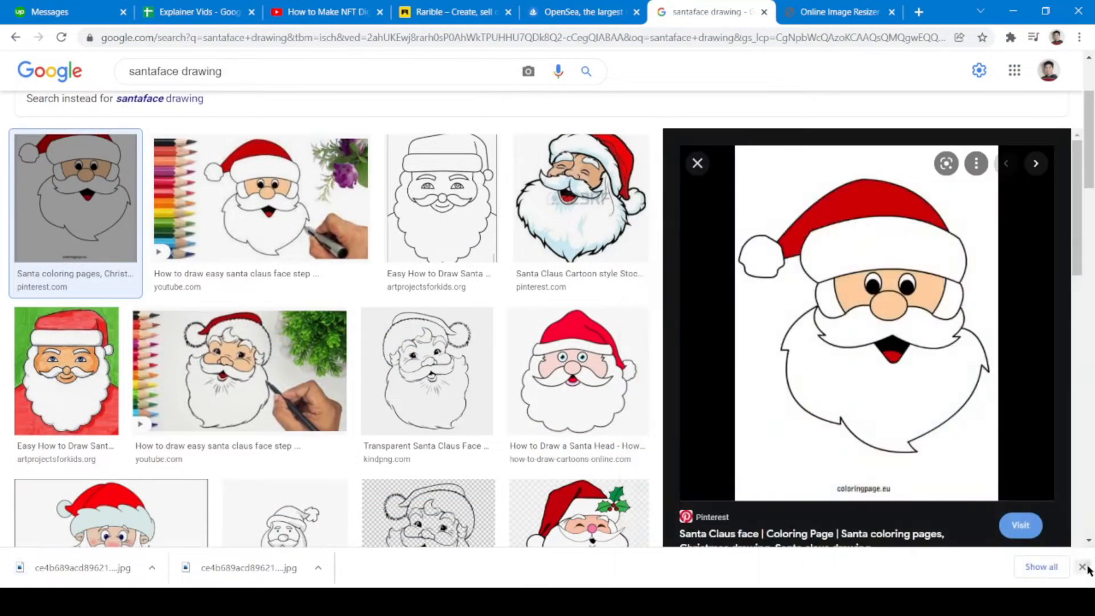
left_click(1083, 567)
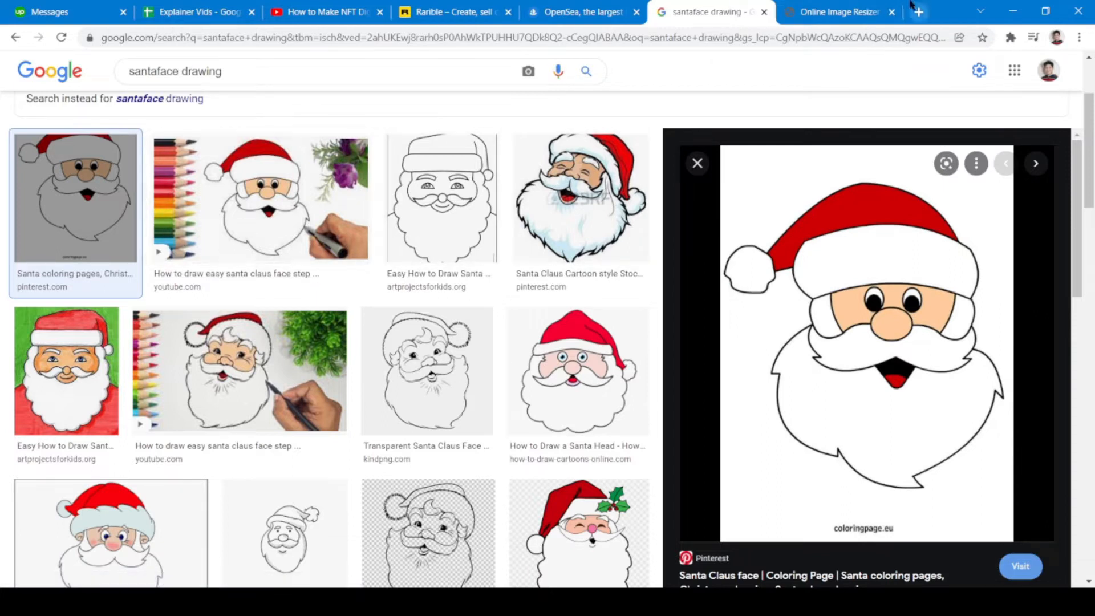
Upload the saved Santa face image to ResizeImage.net
left_click(844, 11)
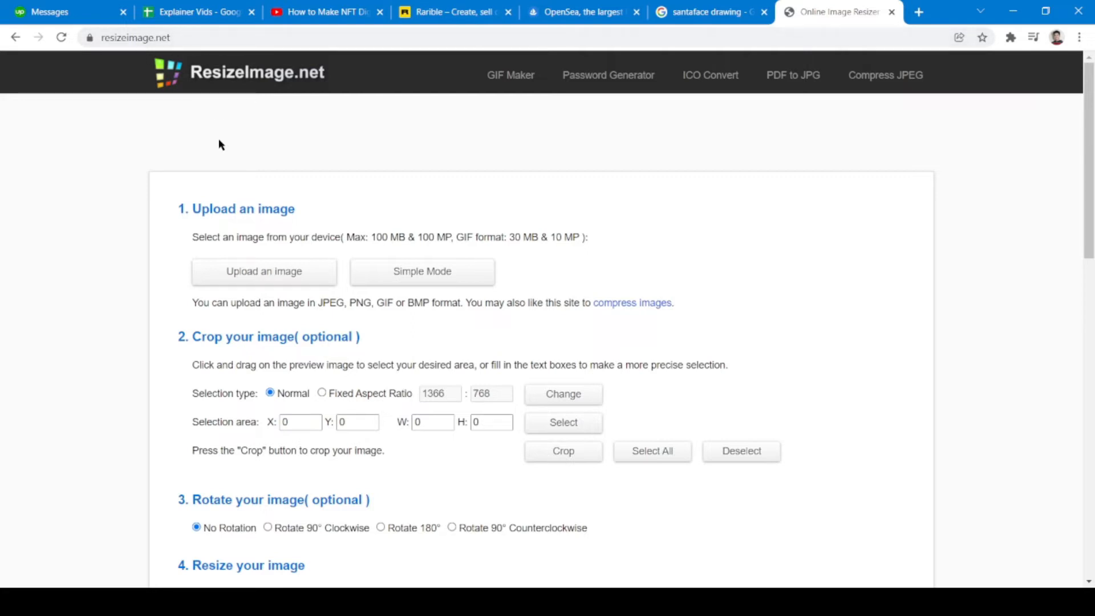
scroll(217, 147, "down", 6)
scroll(215, 151, "up", 6)
left_click(302, 272)
double_click(155, 147)
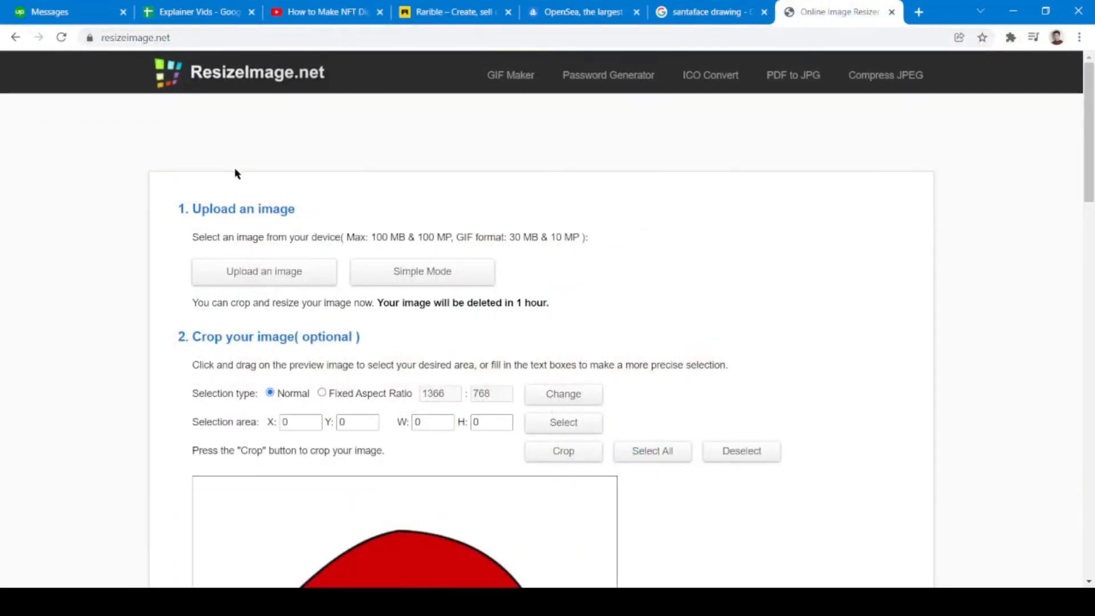
Set the Santa image's new width to 62 pixels with the aspect ratio kept
scroll(541, 215, "down", 1)
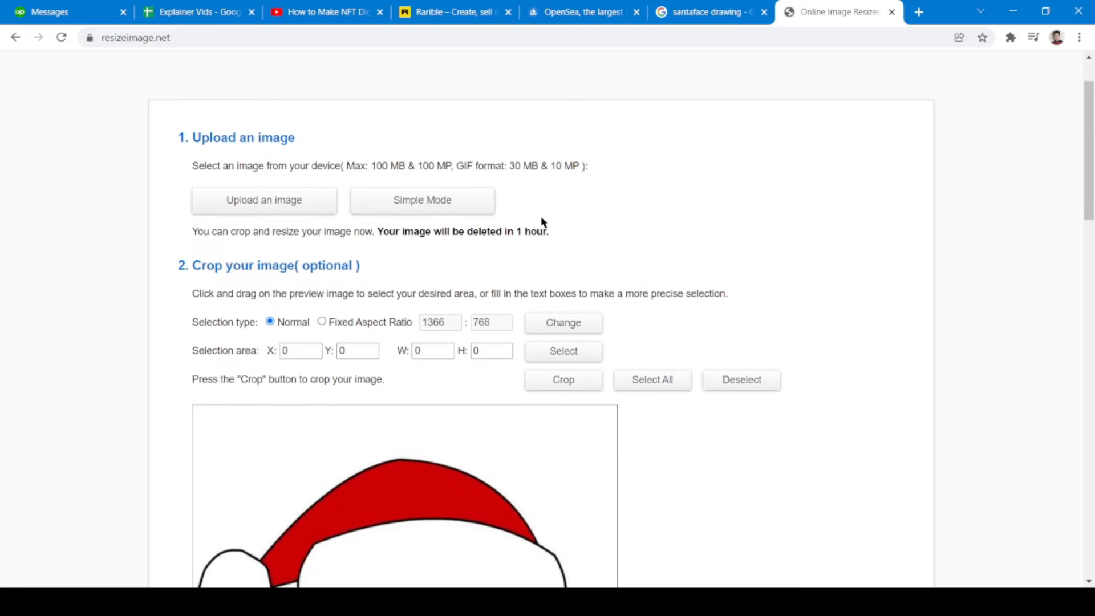
scroll(541, 220, "down", 1)
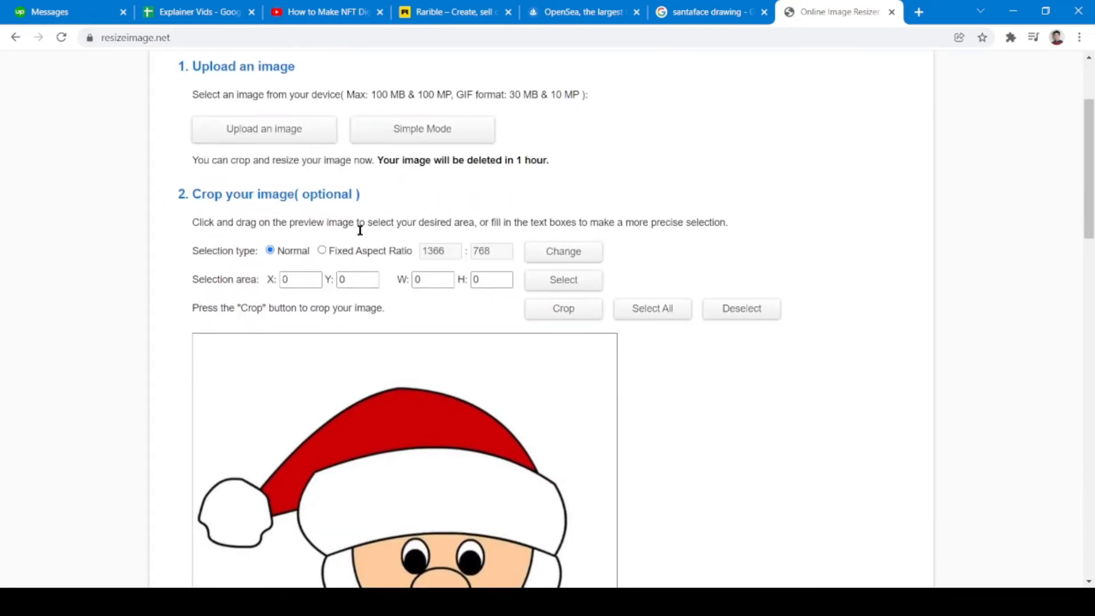
scroll(408, 236, "down", 8)
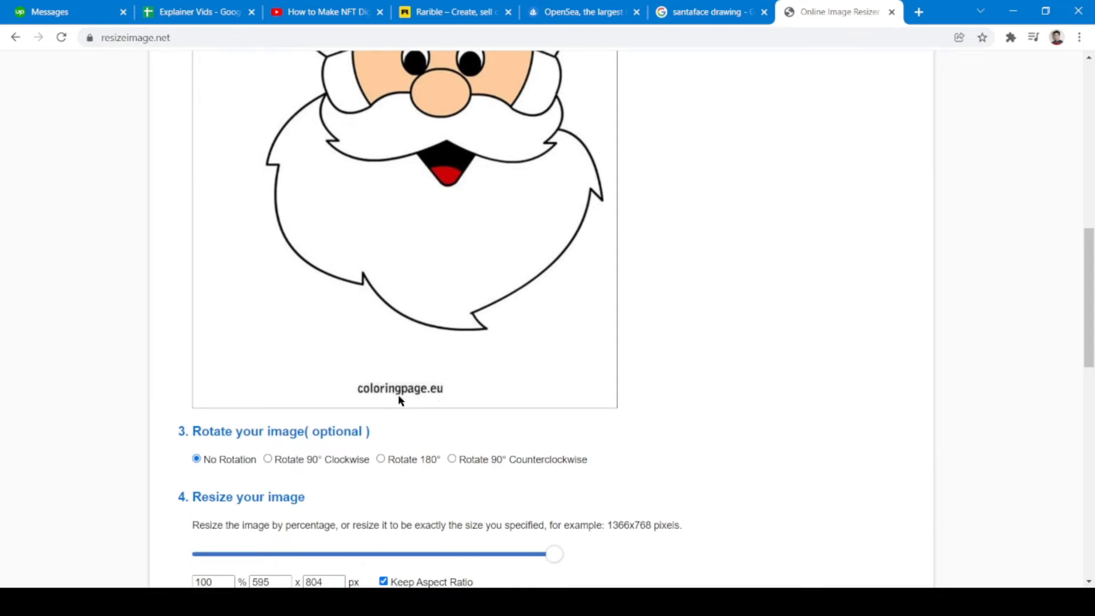
scroll(390, 354, "down", 2)
left_click(283, 440)
key("BackSpace")
key("BackSpace")
key("BackSpace")
type("6")
left_click(325, 439)
key("BackSpace")
key("BackSpace")
type("62")
left_click(278, 434)
key("BackSpace")
type("62")
left_click(539, 416)
Generate the resized Santa image in PNG format with default compression and download it
scroll(574, 468, "down", 1)
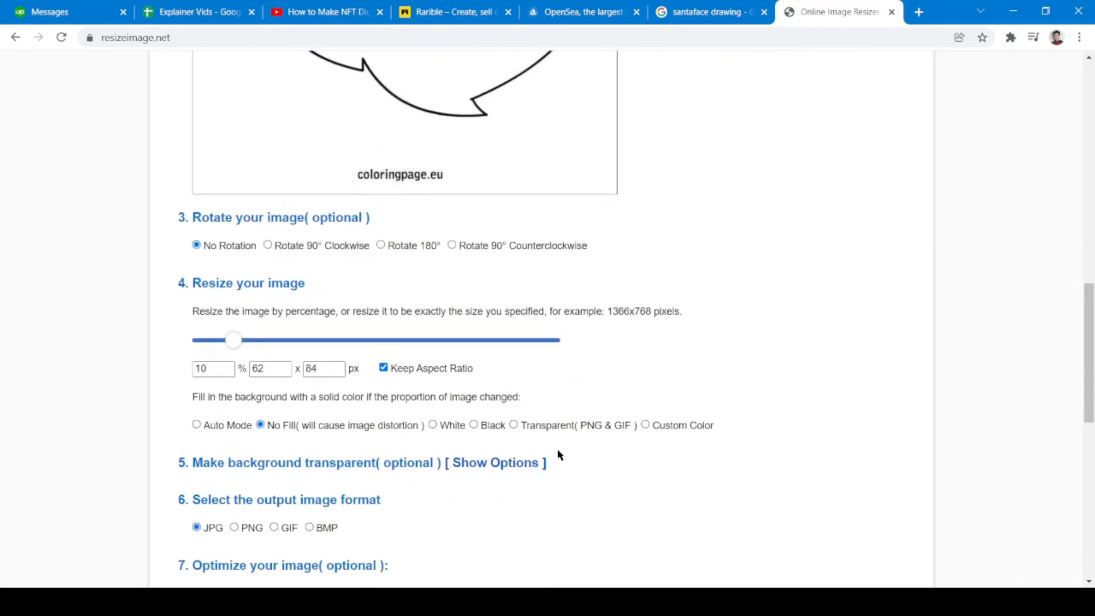
scroll(557, 452, "down", 1)
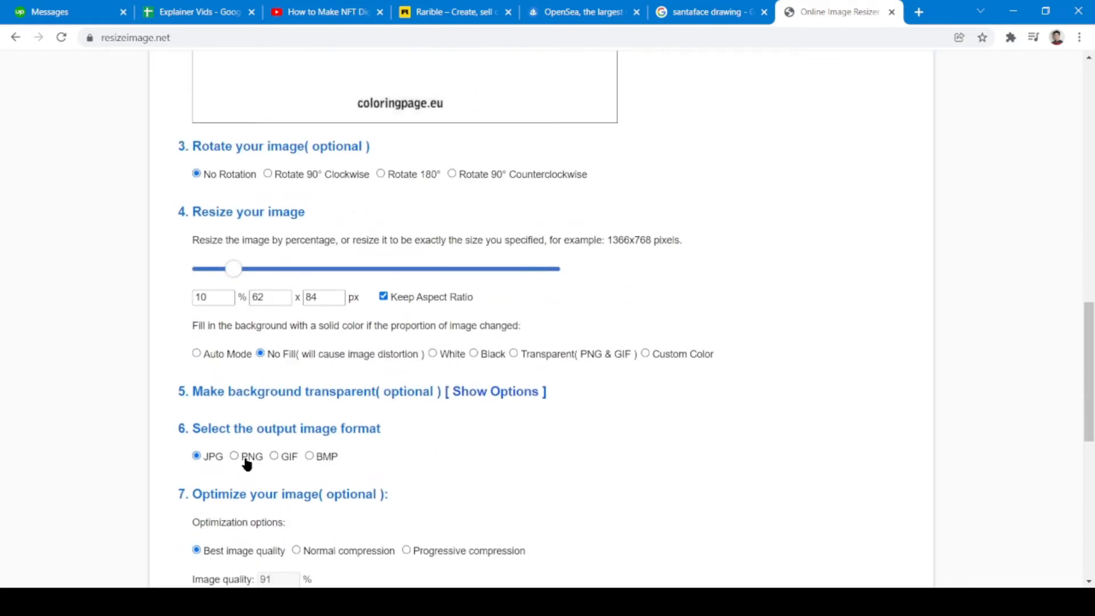
left_click(233, 455)
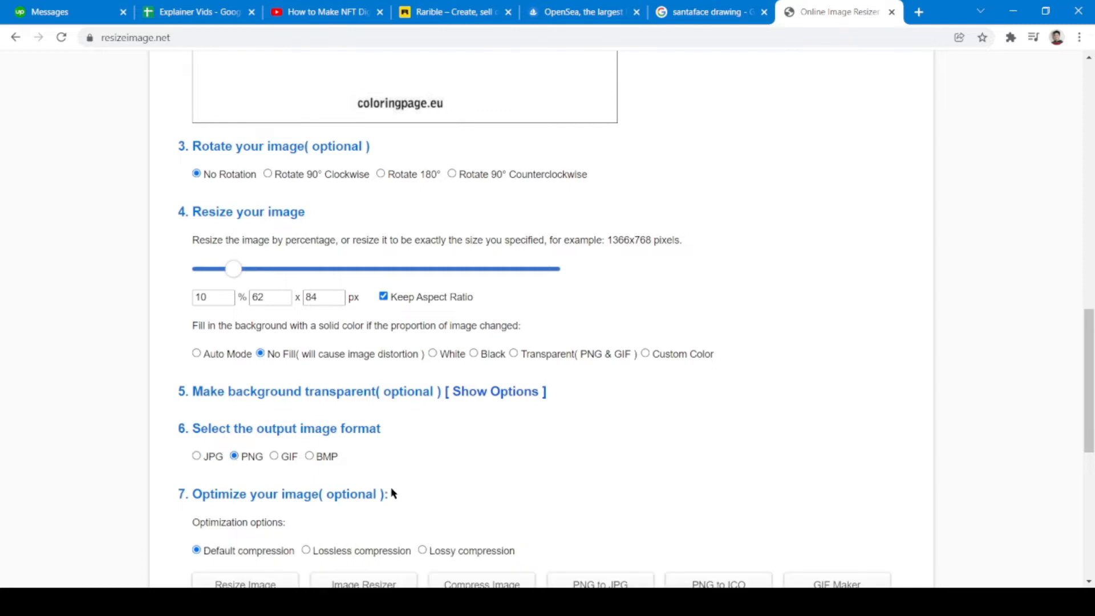
scroll(392, 494, "down", 2)
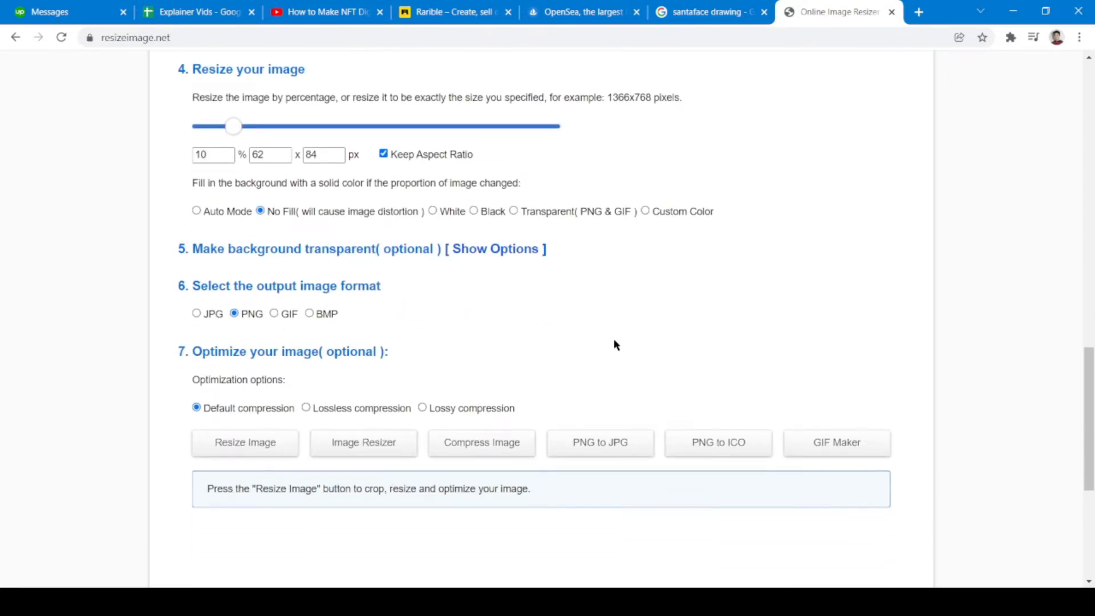
left_click(277, 447)
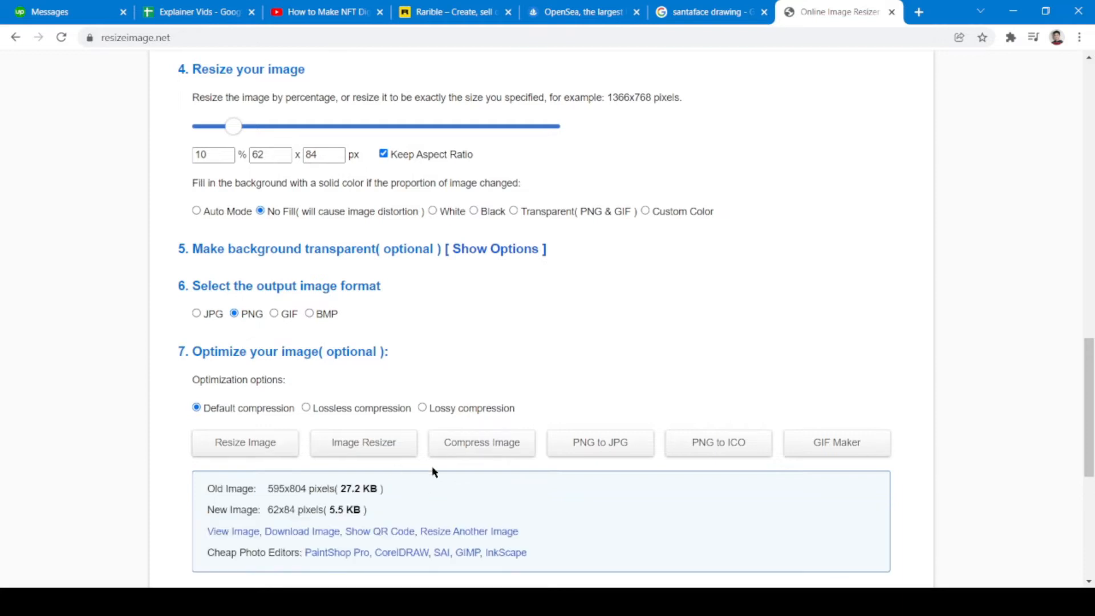
scroll(431, 472, "down", 1)
left_click(333, 469)
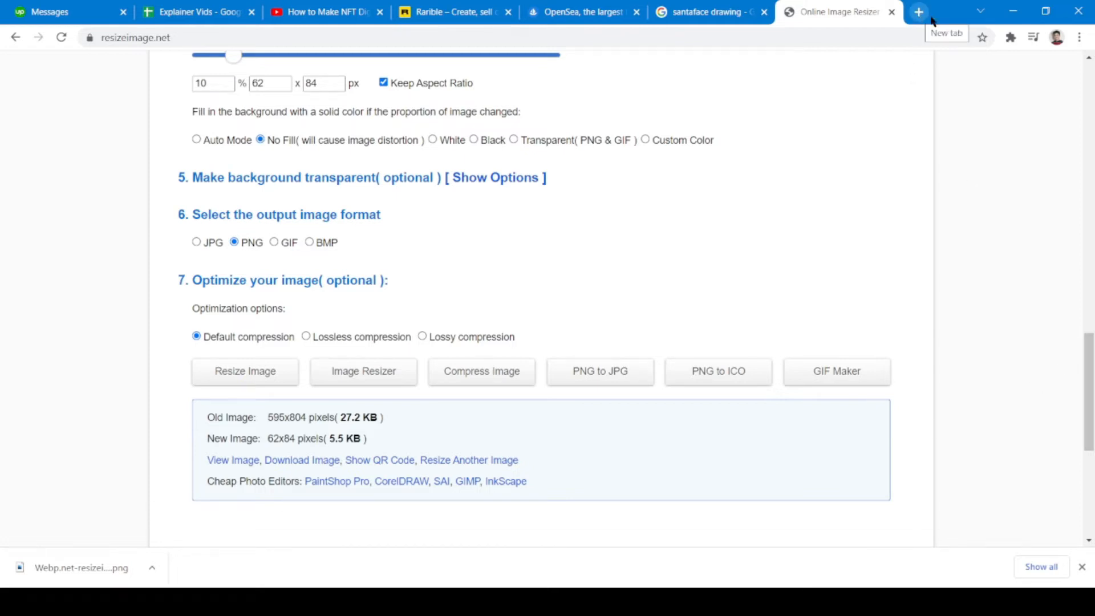
Reopen the recently closed Pixilart drawing page from the browser history
left_click(1079, 37)
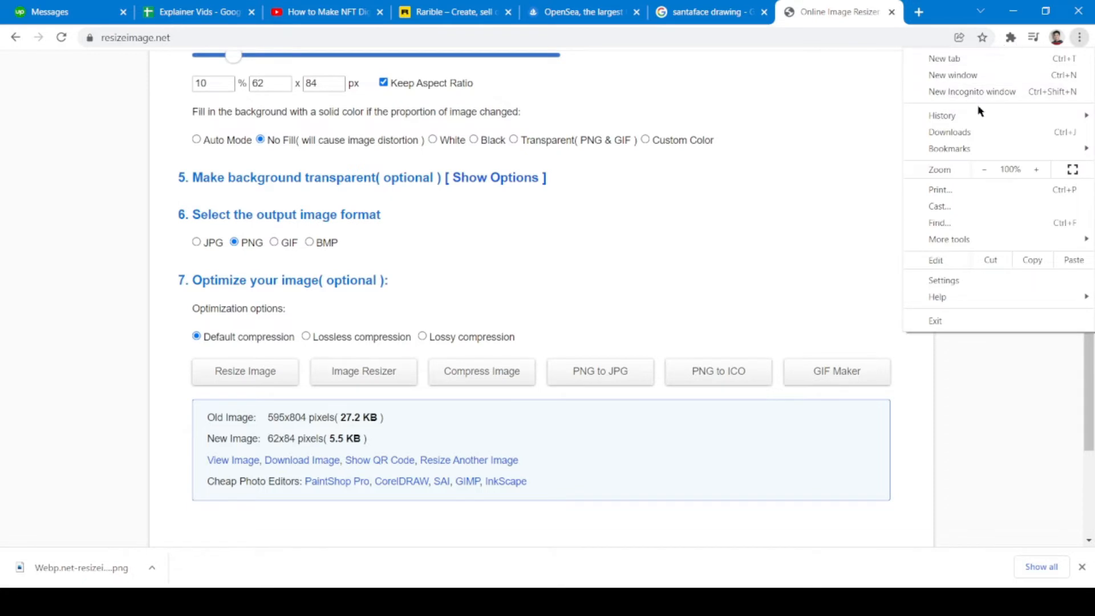
mouse_move(966, 115)
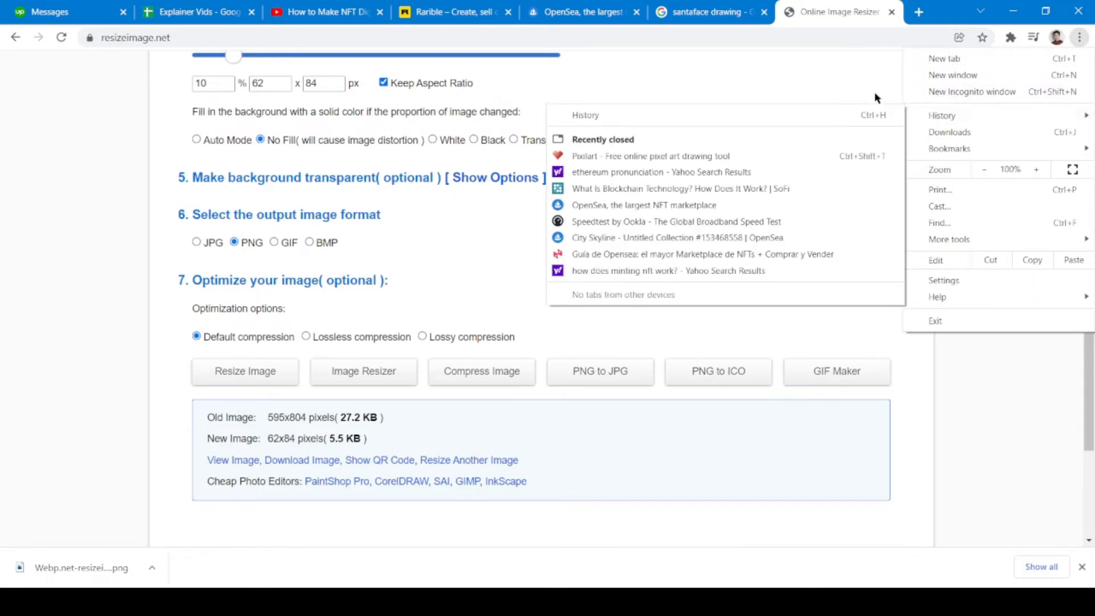
left_click(687, 155)
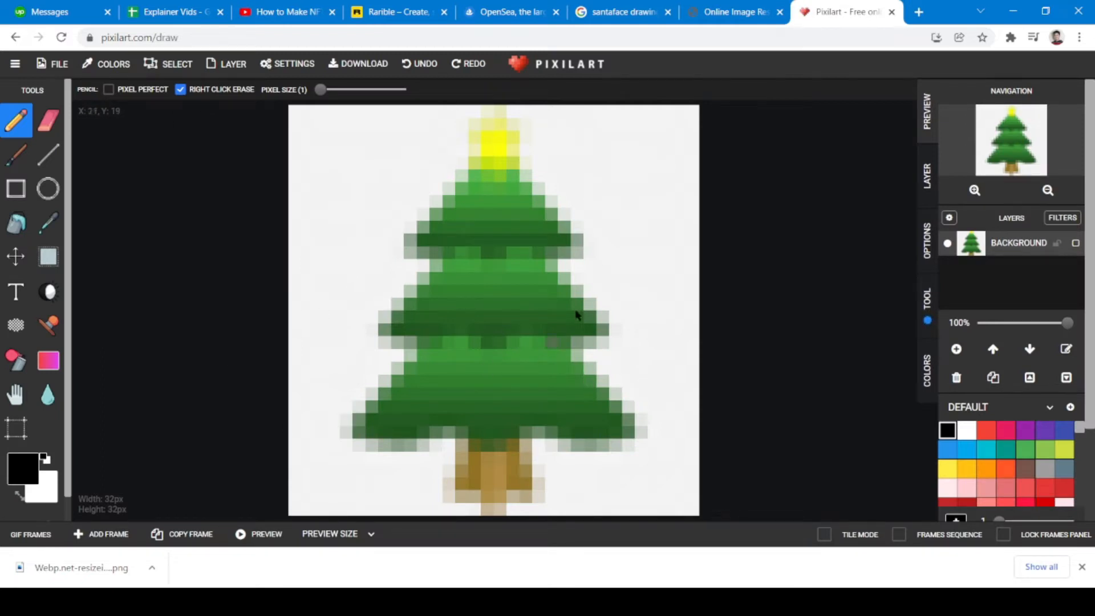
Replace the Christmas tree artwork with a new blank 32 x 32 pixel drawing
left_click(52, 63)
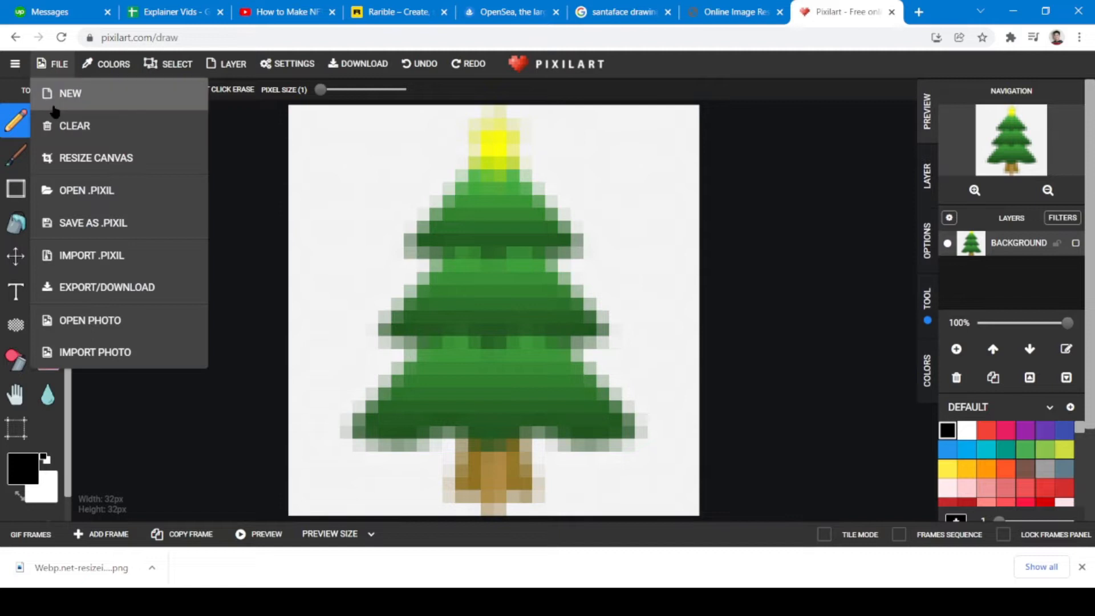
left_click(50, 94)
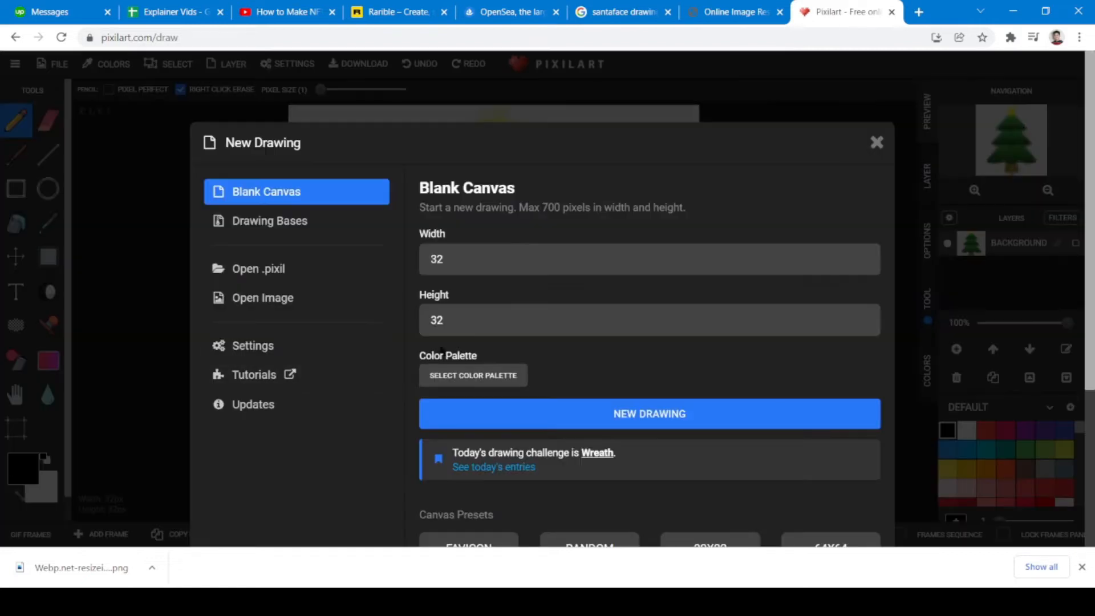
scroll(342, 285, "down", 4)
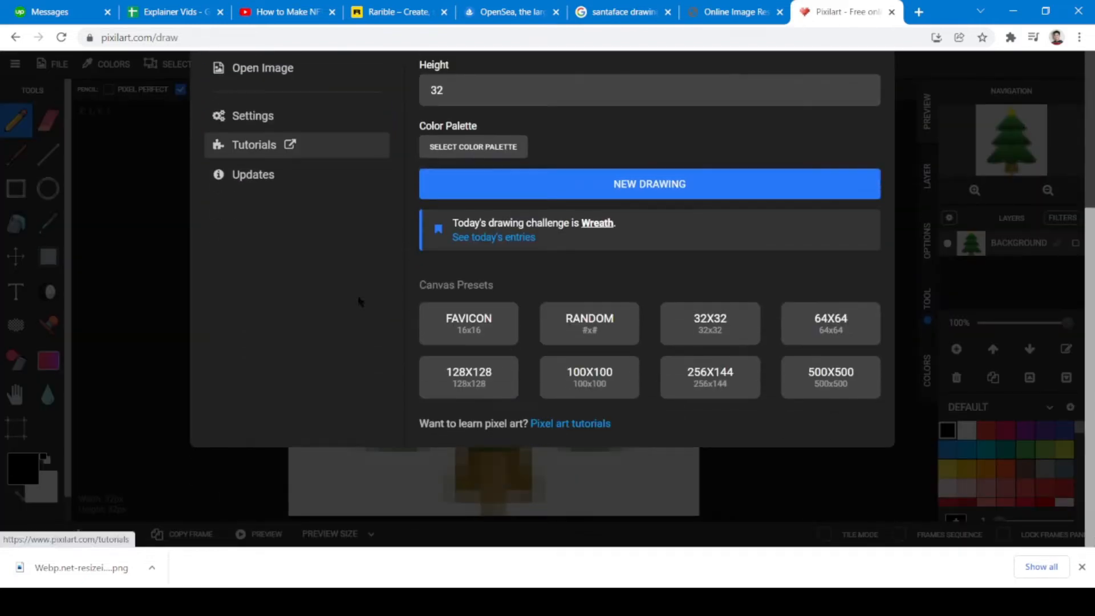
left_click(617, 193)
left_click(618, 114)
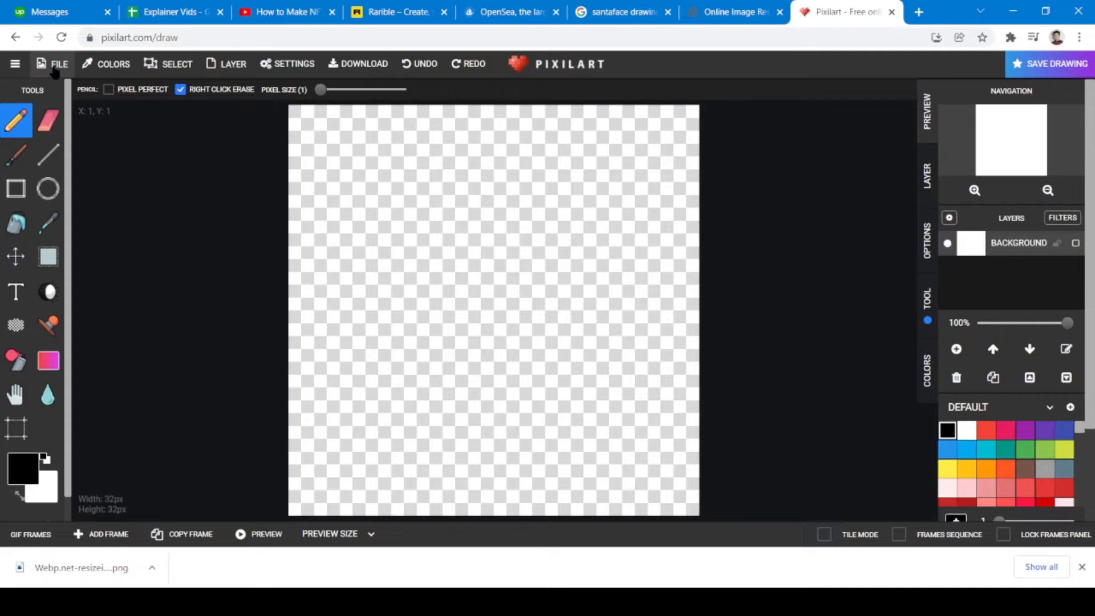
Open the resized Santa image "Webp.net-resizeimage (1)" as a new drawing, clearing the current canvas
left_click(46, 68)
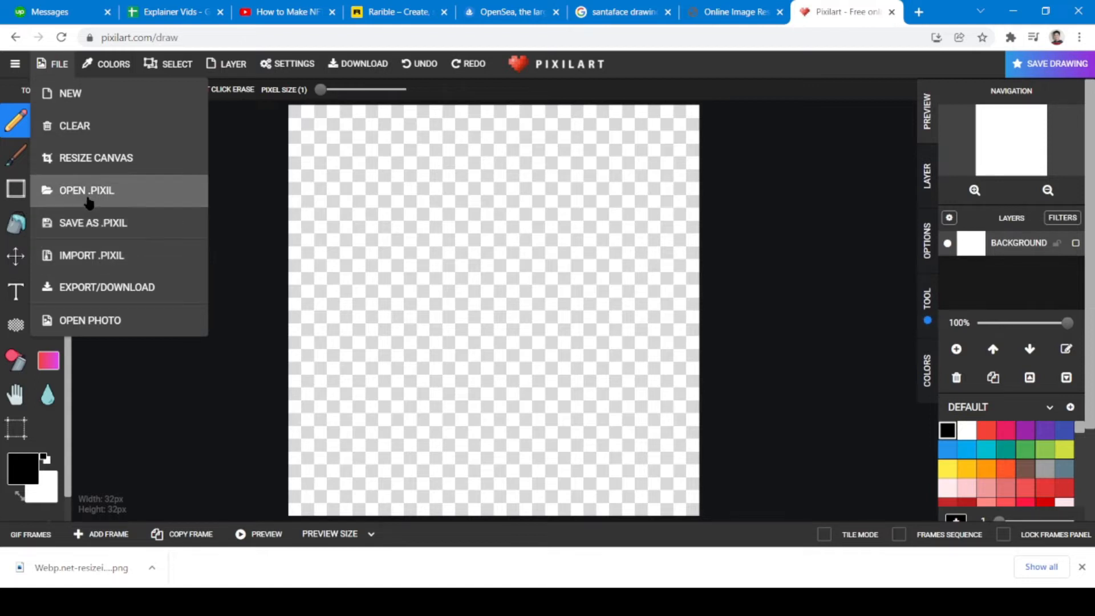
left_click(83, 104)
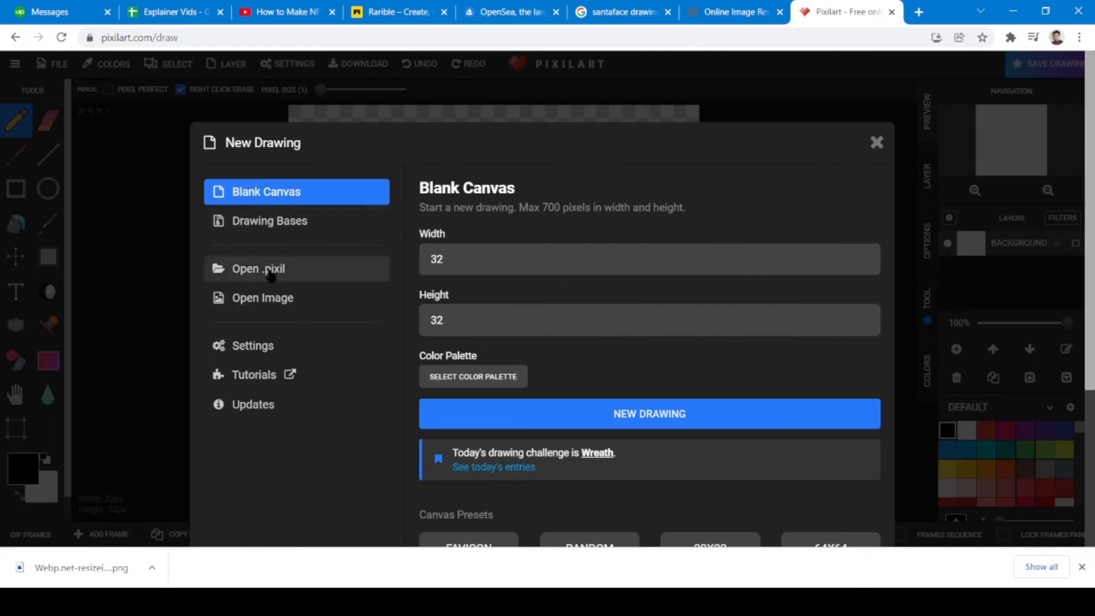
left_click(264, 298)
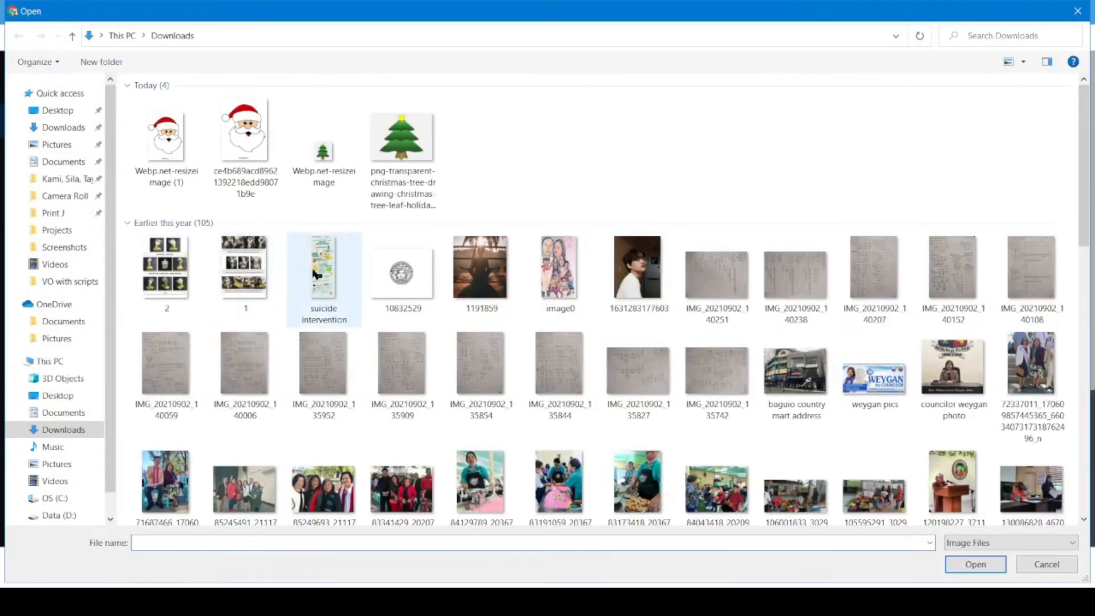
double_click(176, 171)
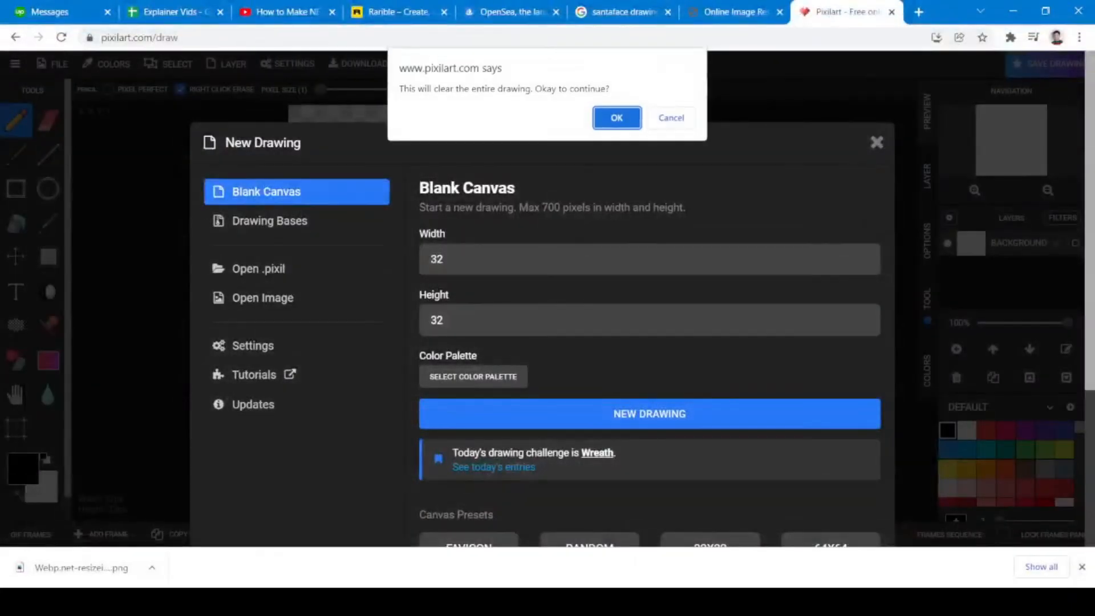
left_click(617, 118)
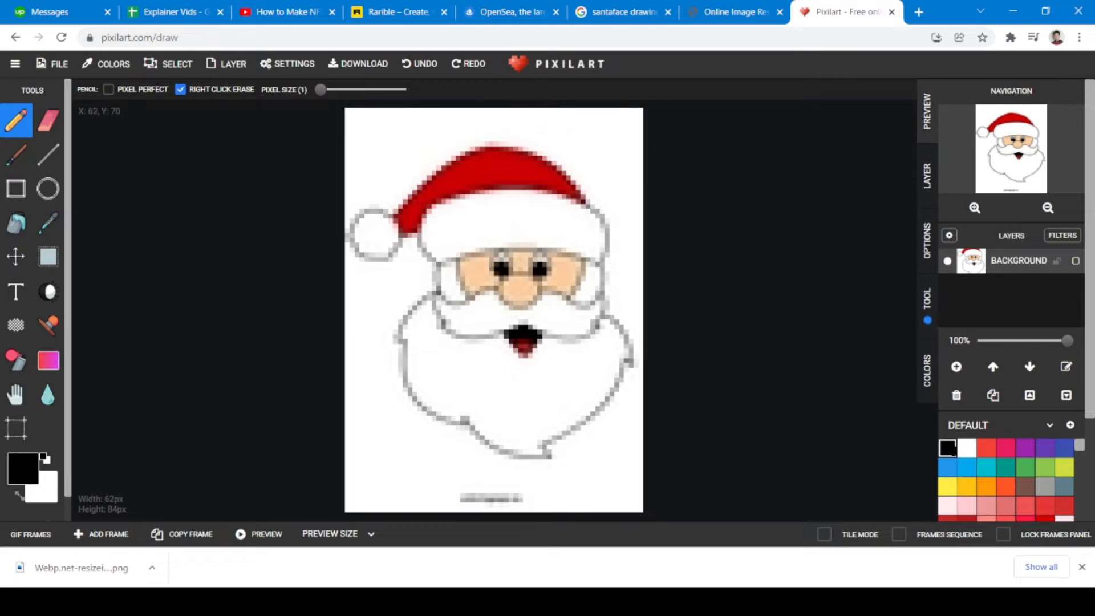
Trace the top of the hat, the right side of the face and the beard's lower edge in black with the 1-pixel Pencil
left_click_drag(408, 206, 443, 172)
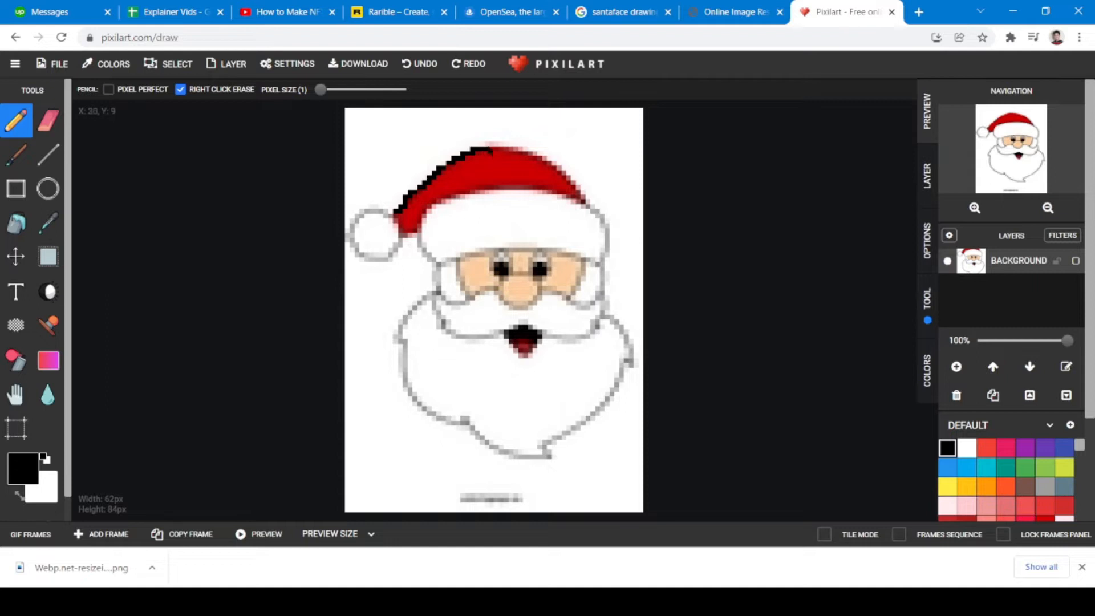
left_click_drag(517, 144, 535, 158)
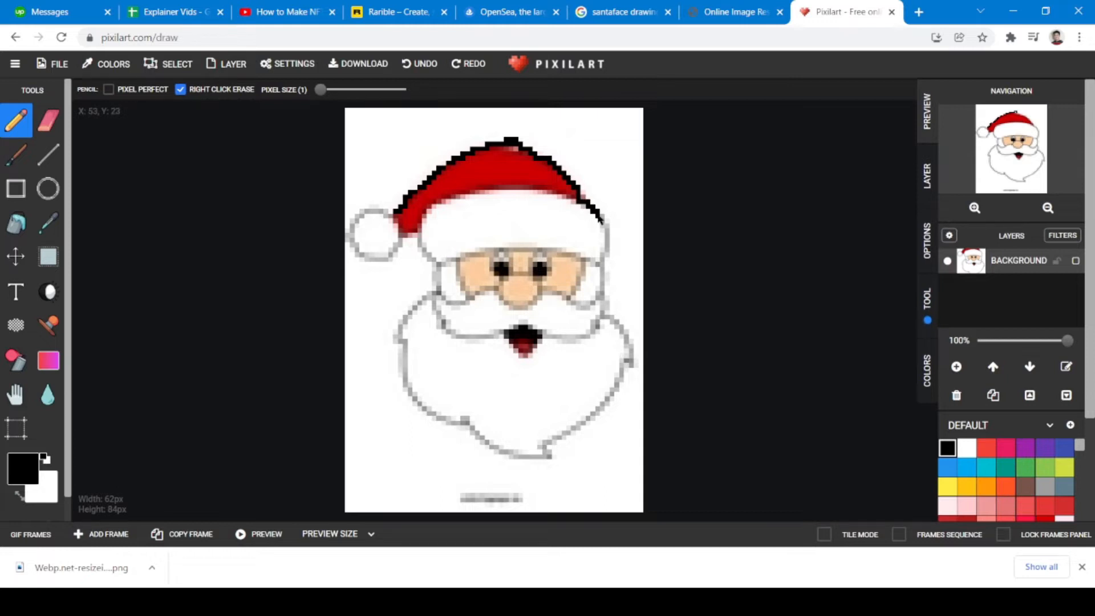
left_click_drag(609, 249, 606, 317)
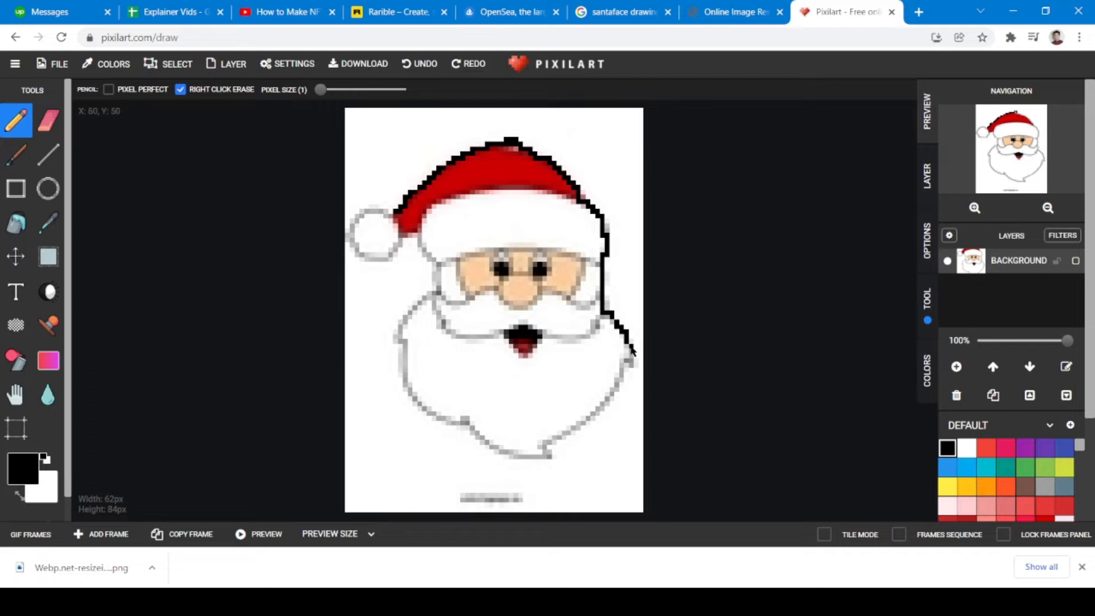
left_click_drag(617, 392, 572, 438)
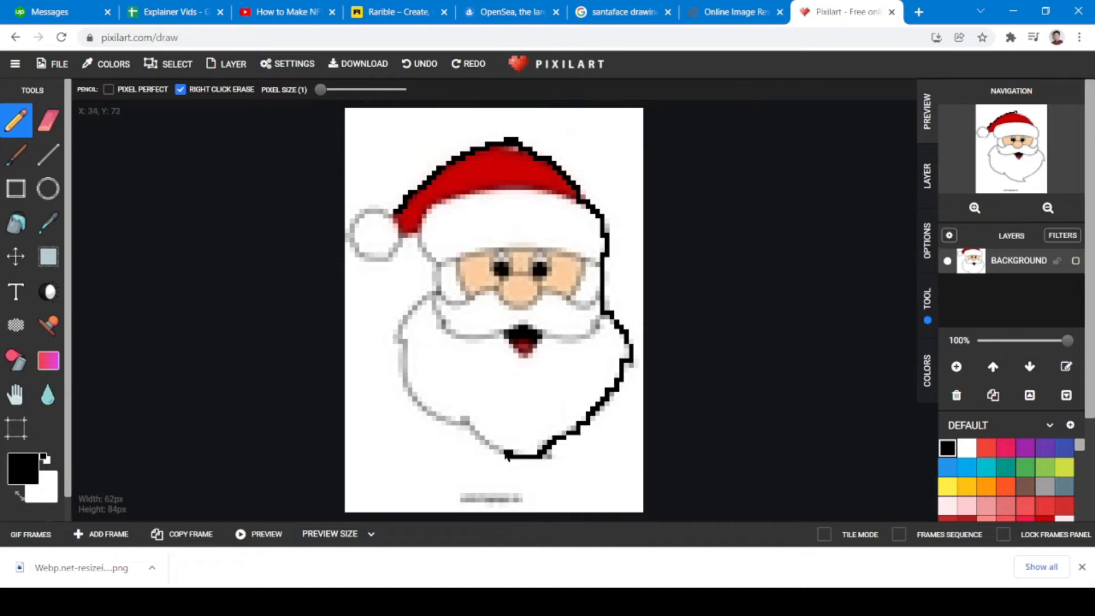
mouse_move(496, 452)
left_mouse_down()
mouse_move(466, 423)
mouse_move(420, 406)
left_mouse_up()
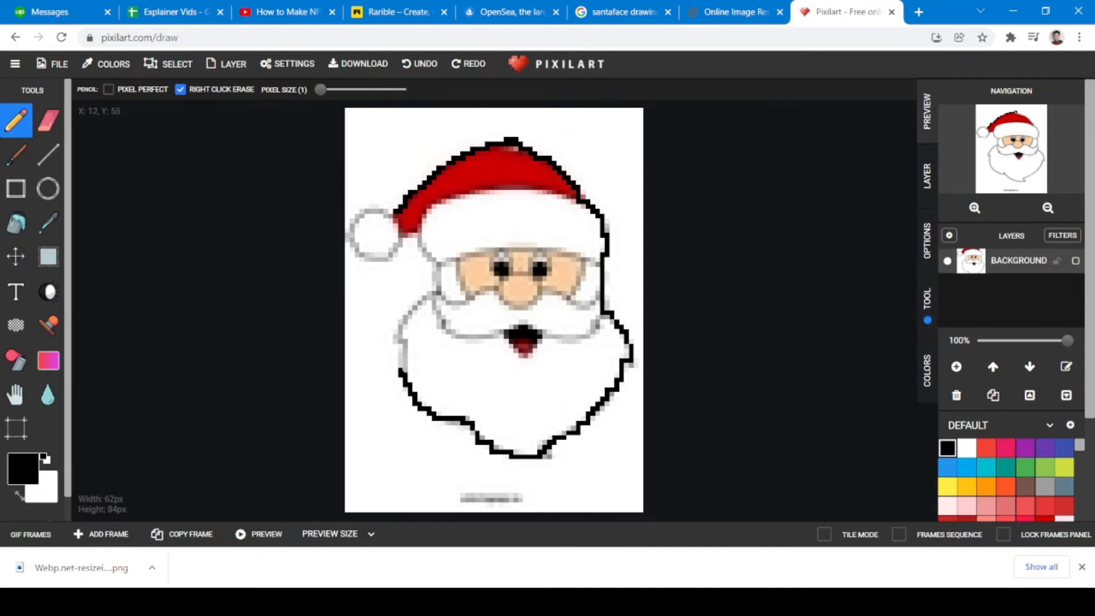
Complete the beard's left outline and trace the moustache's lower and upper edges in black
mouse_move(402, 346)
left_mouse_down()
mouse_move(398, 322)
mouse_move(431, 300)
mouse_move(447, 329)
left_mouse_up()
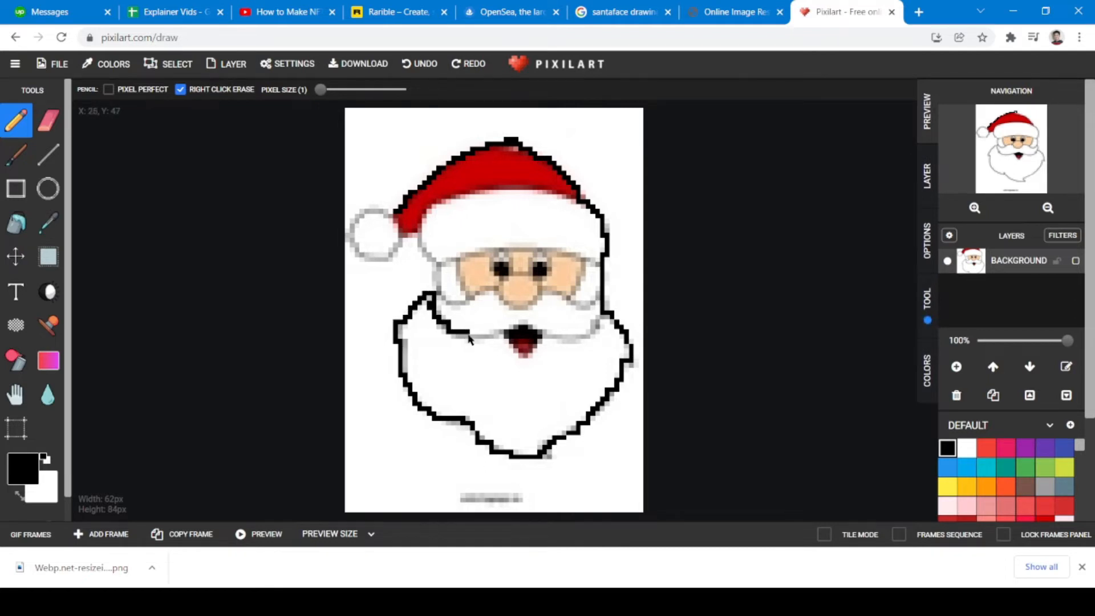
mouse_move(545, 336)
left_mouse_down()
mouse_move(592, 345)
mouse_move(606, 320)
left_mouse_up()
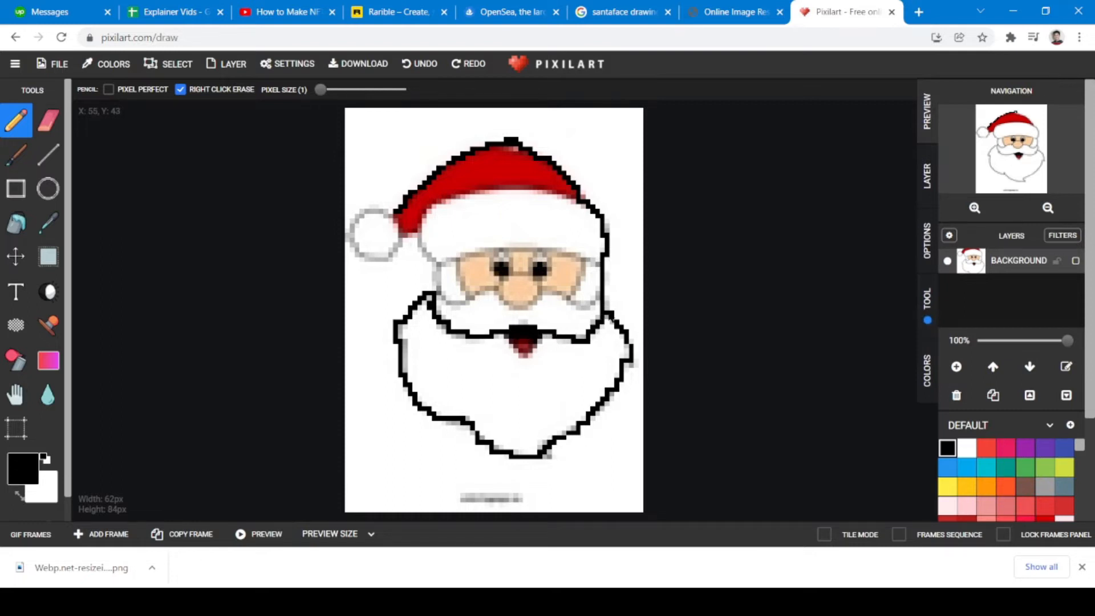
mouse_move(435, 292)
left_mouse_down()
mouse_move(478, 301)
mouse_move(496, 289)
mouse_move(505, 305)
mouse_move(529, 308)
mouse_move(563, 294)
mouse_move(595, 306)
left_mouse_up()
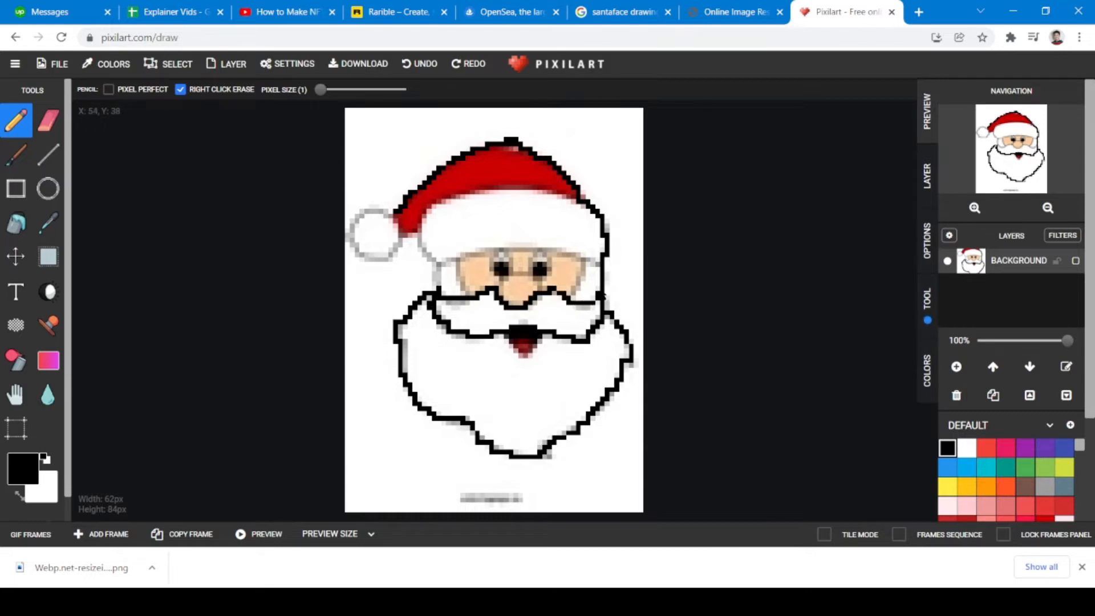
Outline the hat's white brim, the pom-pom and the opening around the eyes in black
mouse_move(433, 292)
left_mouse_down()
mouse_move(422, 236)
mouse_move(450, 201)
mouse_move(512, 187)
mouse_move(587, 205)
left_mouse_up()
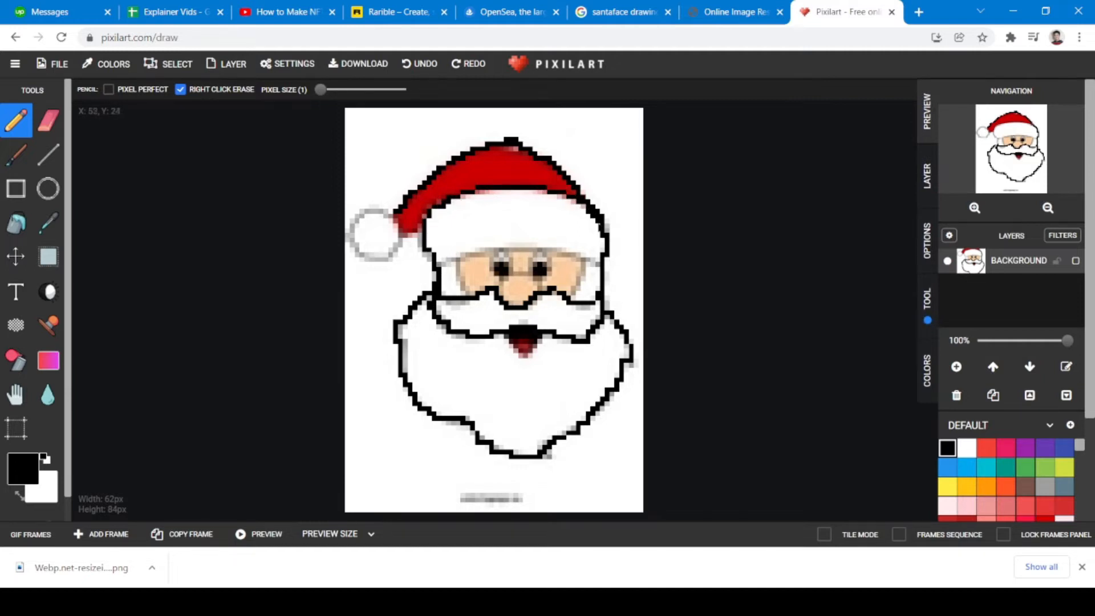
mouse_move(398, 212)
left_mouse_down()
mouse_move(361, 207)
mouse_move(352, 217)
mouse_move(367, 215)
mouse_move(352, 240)
mouse_move(372, 255)
mouse_move(389, 255)
mouse_move(404, 233)
mouse_move(386, 258)
mouse_move(356, 251)
mouse_move(356, 235)
mouse_move(377, 219)
left_mouse_up()
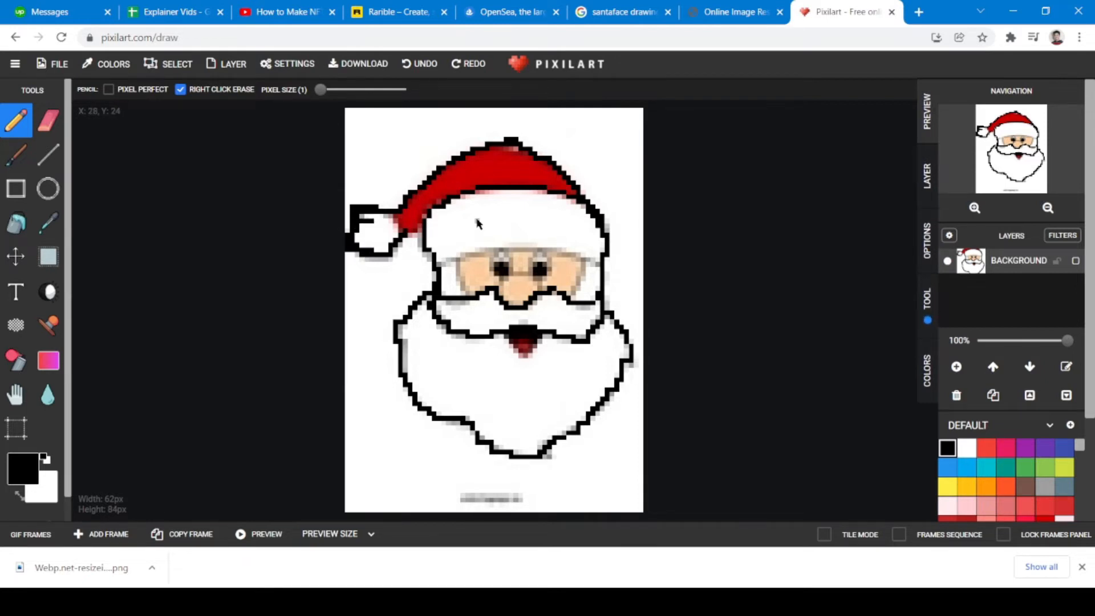
mouse_move(439, 267)
left_mouse_down()
mouse_move(510, 245)
mouse_move(598, 270)
left_mouse_up()
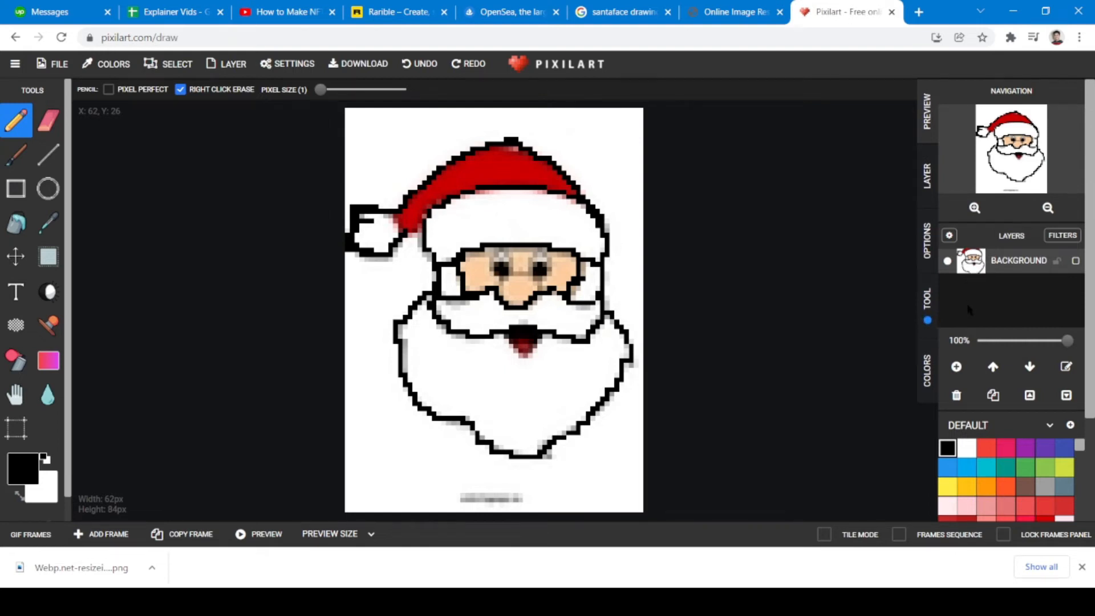
Add a new layer above the background and colour Santa's beard gray on it with the 1-pixel Pencil
left_click(956, 366)
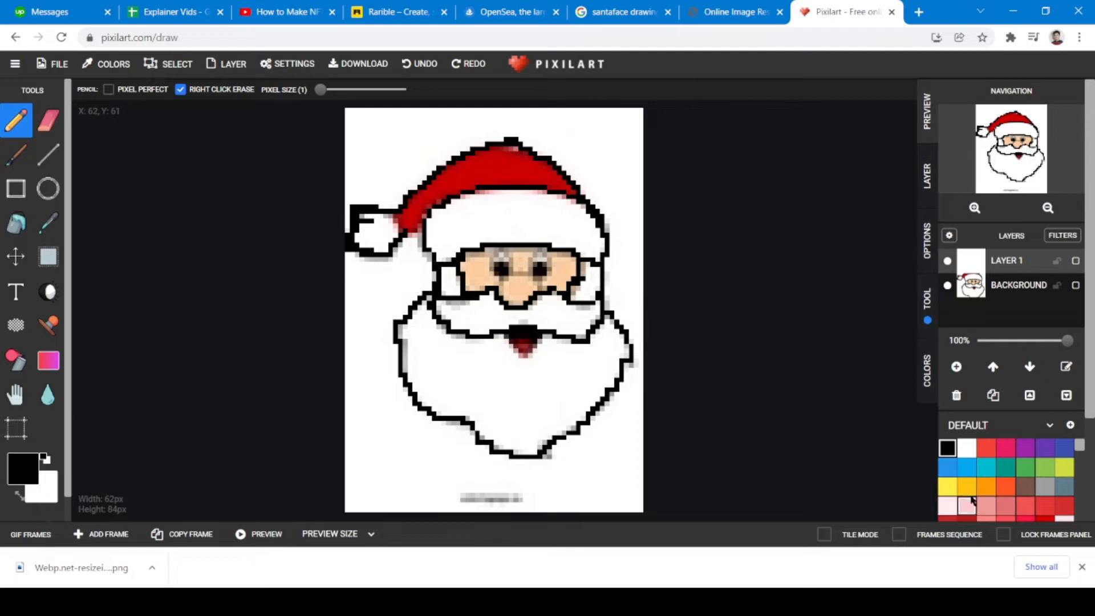
left_click(969, 454)
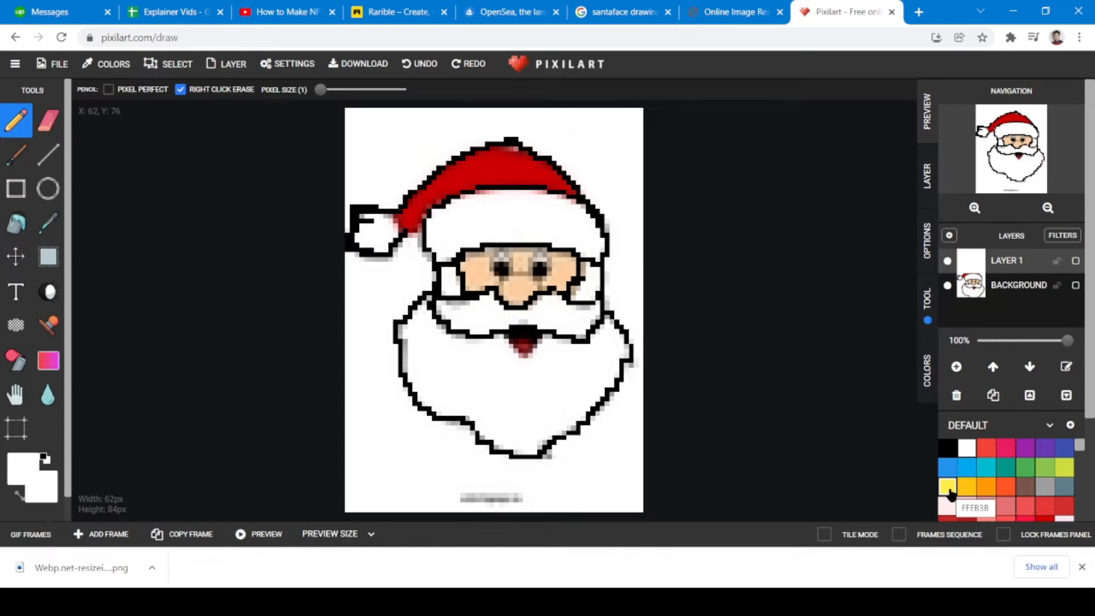
left_click(1041, 486)
mouse_move(515, 392)
left_mouse_down()
mouse_move(538, 410)
mouse_move(521, 441)
mouse_move(541, 435)
mouse_move(527, 453)
mouse_move(542, 423)
mouse_move(560, 422)
mouse_move(571, 390)
mouse_move(581, 396)
mouse_move(500, 412)
mouse_move(514, 394)
mouse_move(453, 355)
mouse_move(421, 351)
mouse_move(418, 312)
mouse_move(414, 320)
mouse_move(425, 312)
mouse_move(427, 334)
mouse_move(401, 335)
mouse_move(408, 362)
mouse_move(421, 305)
mouse_move(426, 329)
mouse_move(460, 339)
mouse_move(433, 339)
mouse_move(443, 338)
mouse_move(418, 360)
mouse_move(406, 338)
mouse_move(410, 383)
mouse_move(418, 369)
mouse_move(415, 394)
mouse_move(429, 400)
mouse_move(419, 396)
mouse_move(437, 385)
mouse_move(444, 350)
mouse_move(426, 400)
mouse_move(438, 389)
mouse_move(447, 353)
mouse_move(436, 332)
mouse_move(450, 389)
mouse_move(459, 362)
mouse_move(492, 389)
mouse_move(469, 355)
mouse_move(488, 339)
mouse_move(471, 343)
mouse_move(476, 374)
mouse_move(493, 383)
mouse_move(451, 409)
mouse_move(452, 393)
mouse_move(486, 409)
mouse_move(505, 444)
mouse_move(516, 412)
mouse_move(531, 413)
mouse_move(496, 419)
mouse_move(470, 377)
mouse_move(495, 349)
mouse_move(524, 355)
mouse_move(552, 337)
mouse_move(520, 385)
mouse_move(494, 359)
left_mouse_up()
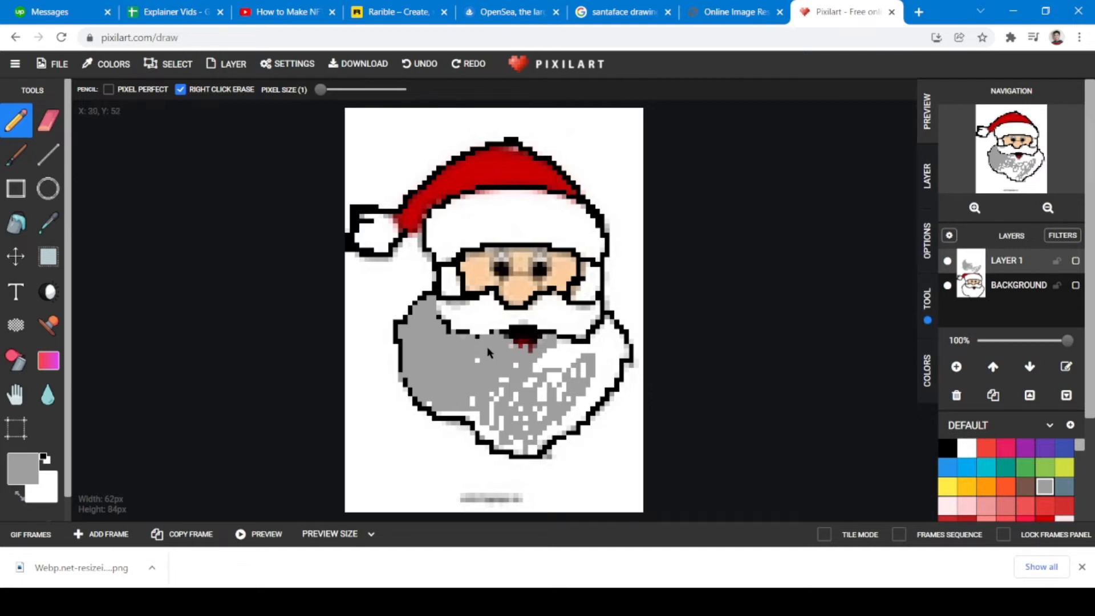
left_click_drag(467, 418, 443, 420)
mouse_move(490, 424)
left_mouse_down()
mouse_move(495, 399)
mouse_move(485, 428)
left_mouse_up()
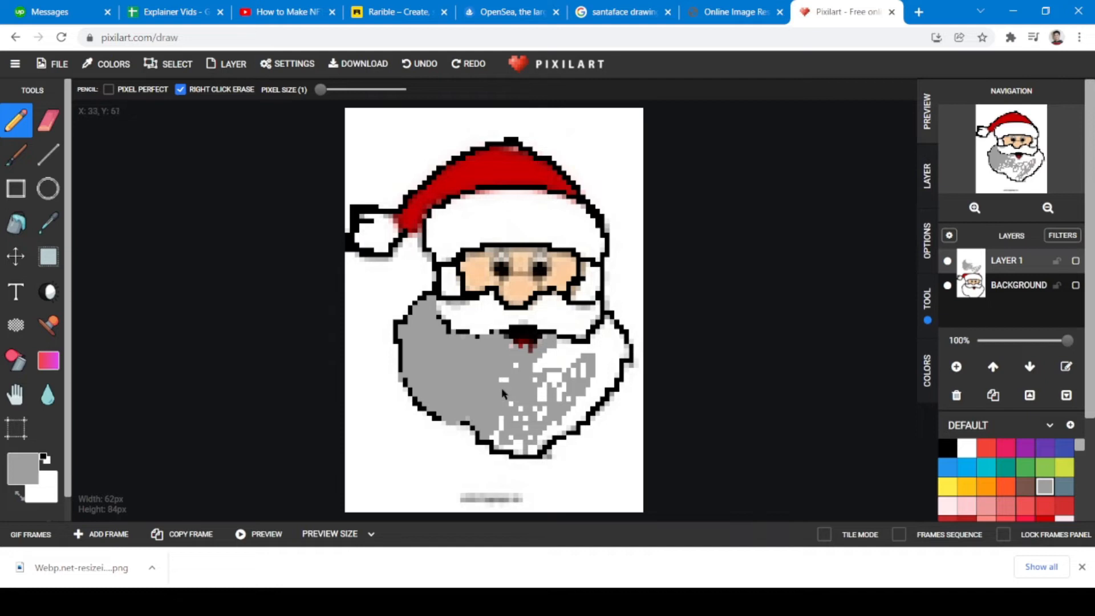
mouse_move(531, 399)
left_mouse_down()
mouse_move(557, 376)
mouse_move(554, 358)
mouse_move(541, 387)
mouse_move(539, 371)
mouse_move(578, 392)
mouse_move(584, 378)
left_mouse_up()
mouse_move(605, 338)
left_mouse_down()
mouse_move(624, 347)
mouse_move(609, 382)
mouse_move(578, 424)
mouse_move(571, 405)
mouse_move(539, 444)
mouse_move(534, 414)
mouse_move(489, 434)
mouse_move(523, 439)
mouse_move(560, 382)
mouse_move(602, 345)
mouse_move(565, 345)
mouse_move(558, 361)
mouse_move(571, 362)
mouse_move(560, 355)
mouse_move(513, 378)
left_mouse_up()
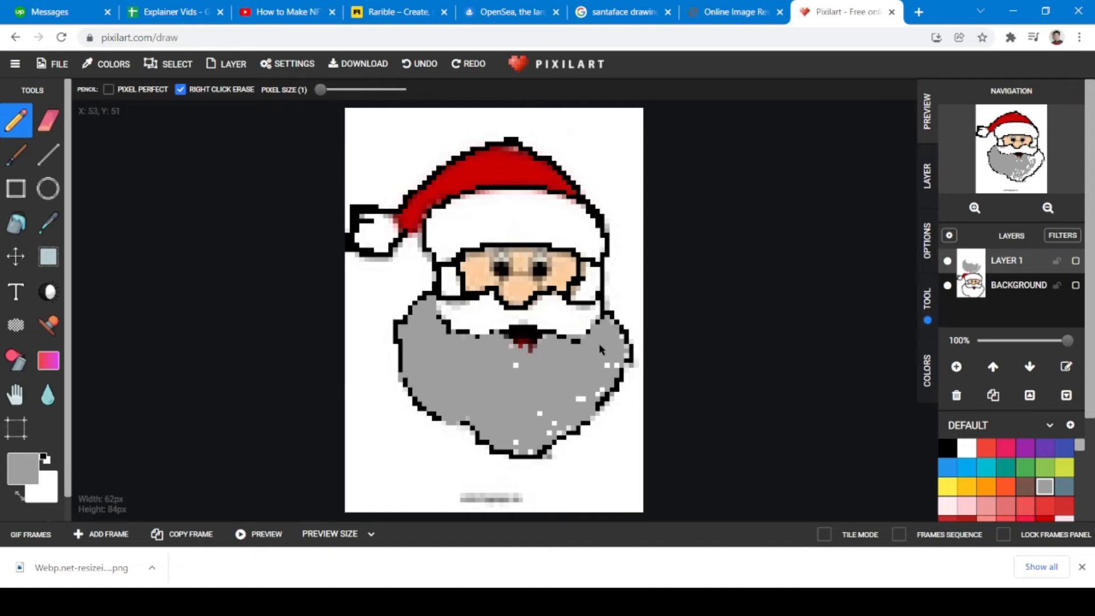
Fill the remaining white pixels in the beard with gray and erase stray gray near the moustache's left end
left_click(540, 413)
left_click(514, 366)
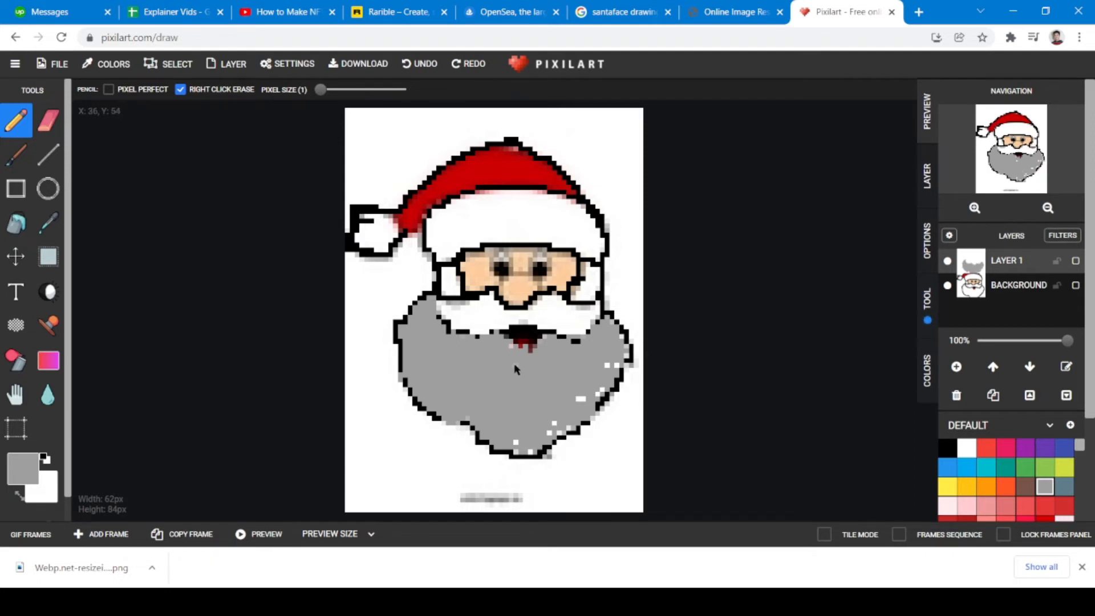
left_click(518, 443)
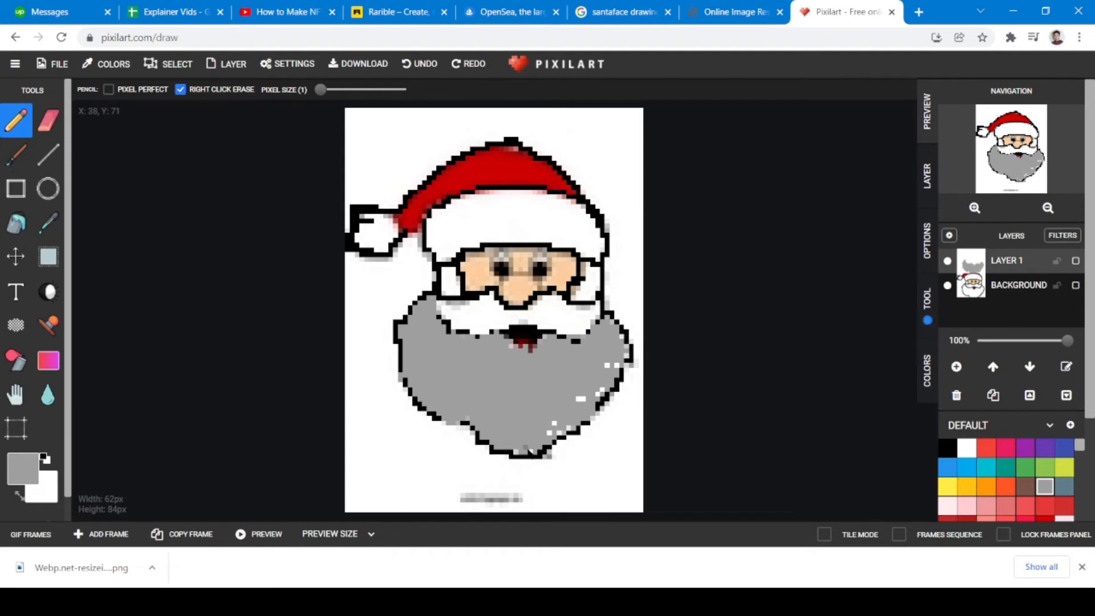
left_click(549, 432)
left_click(553, 423)
left_click(569, 427)
left_click(578, 399)
left_click(609, 365)
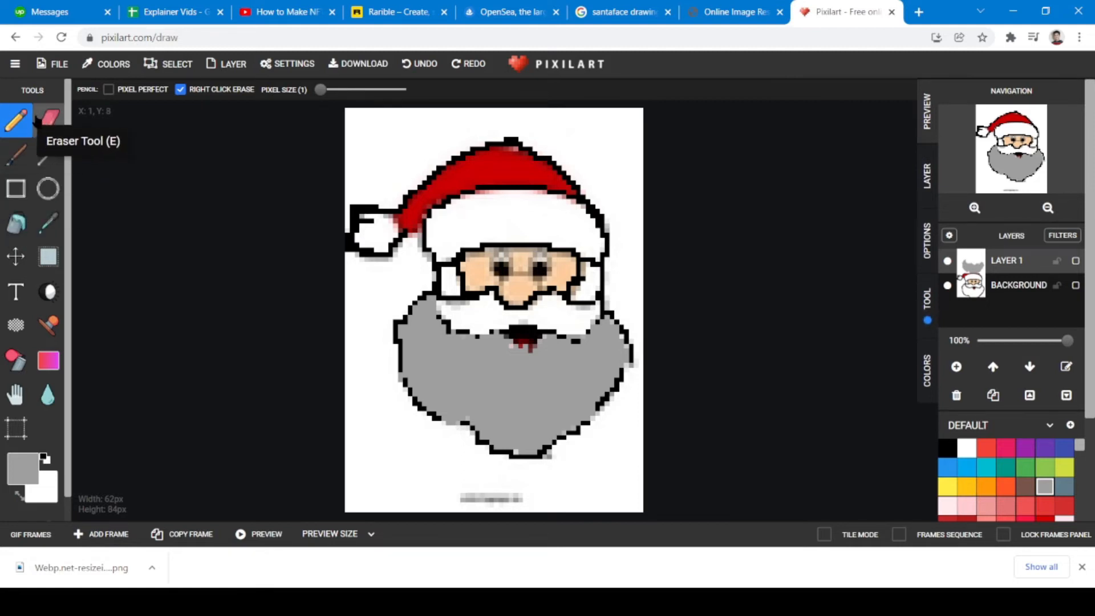
left_click(46, 132)
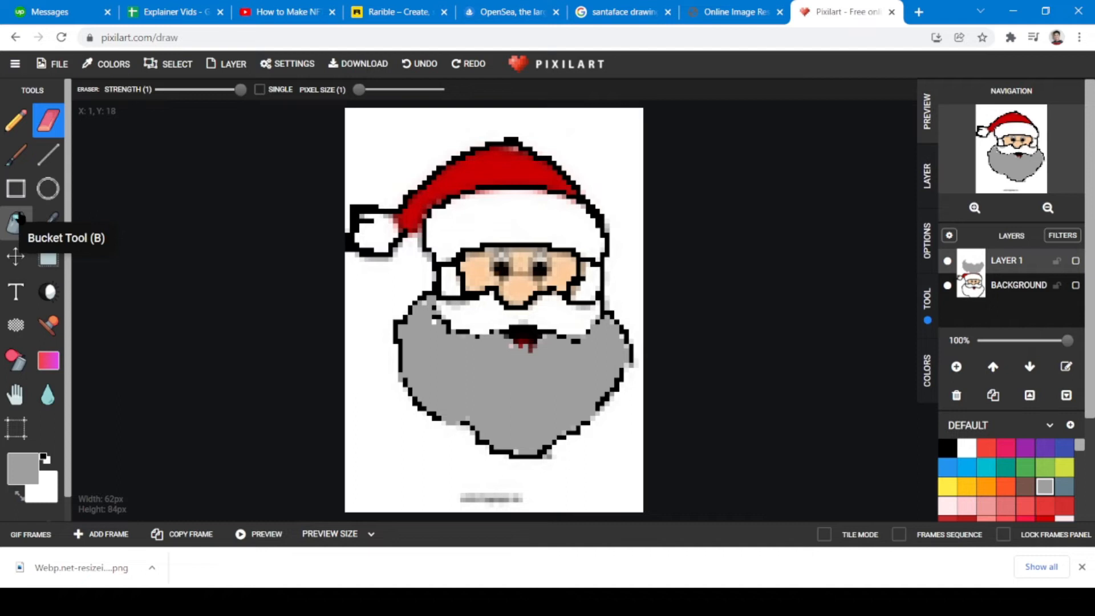
Try to fill the area around Santa with green using the Bucket tool, and undo the fill
left_click(16, 221)
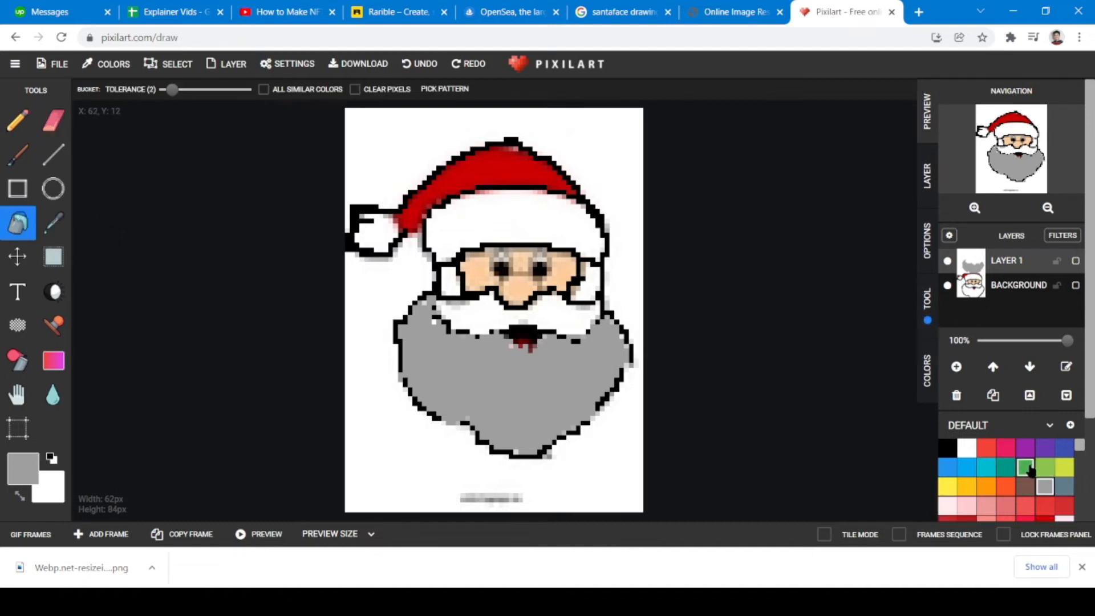
left_click(1028, 468)
left_click(602, 136)
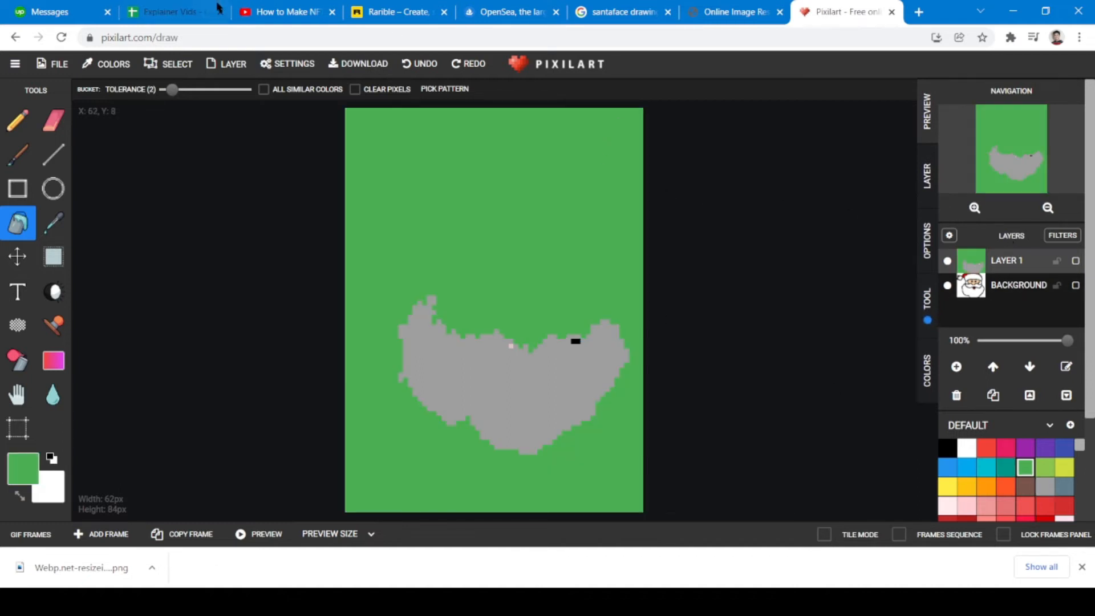
left_click(419, 63)
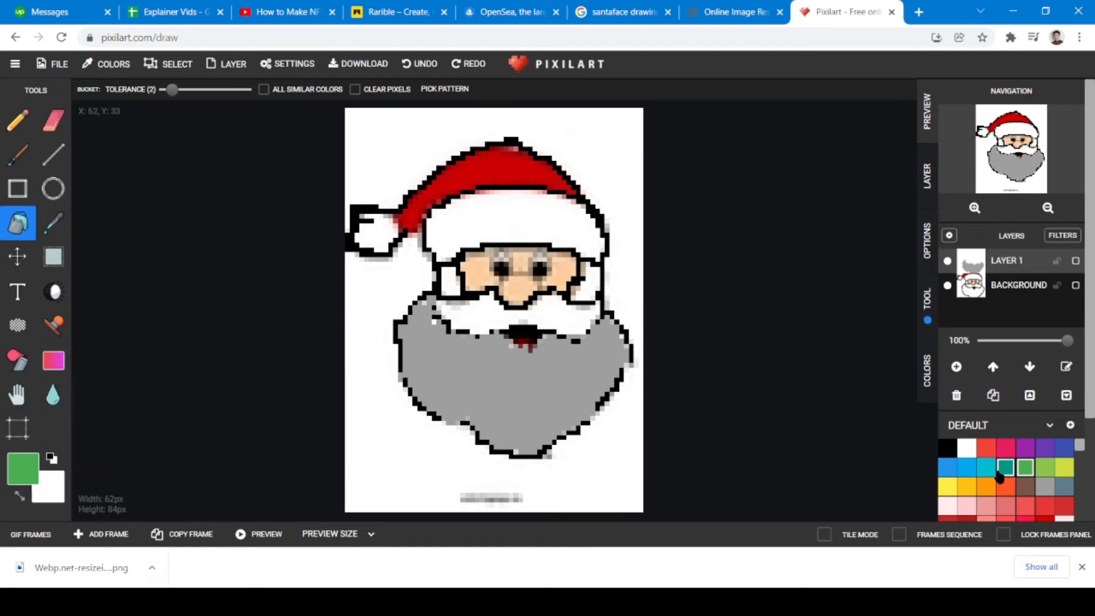
Draw black rectangular sunglass lenses over both eyes on Layer 1 and erase the stray line above them
left_click(949, 448)
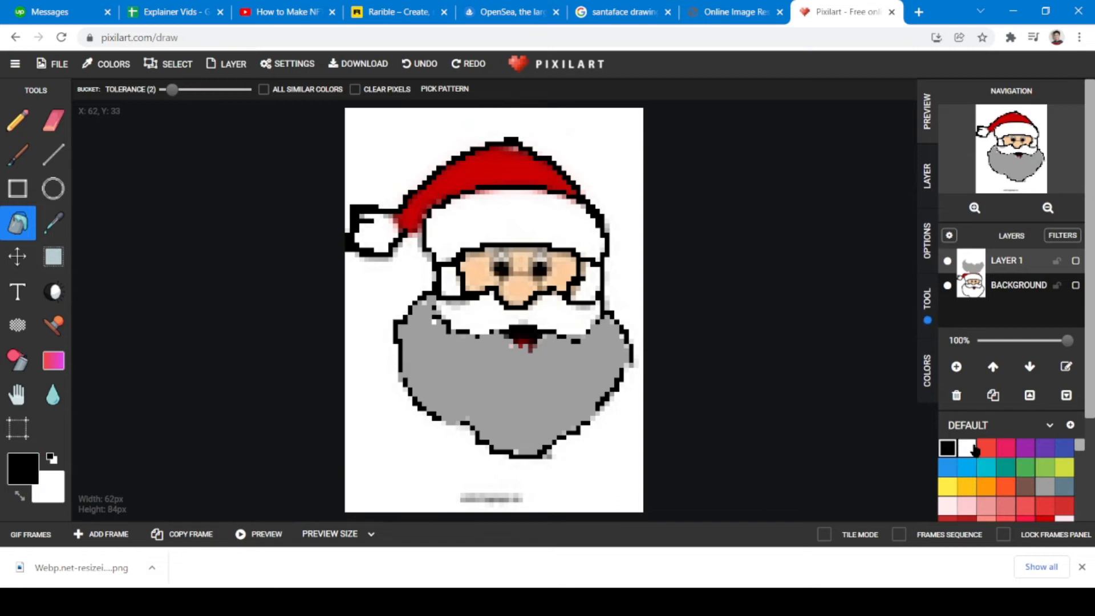
left_click(482, 255)
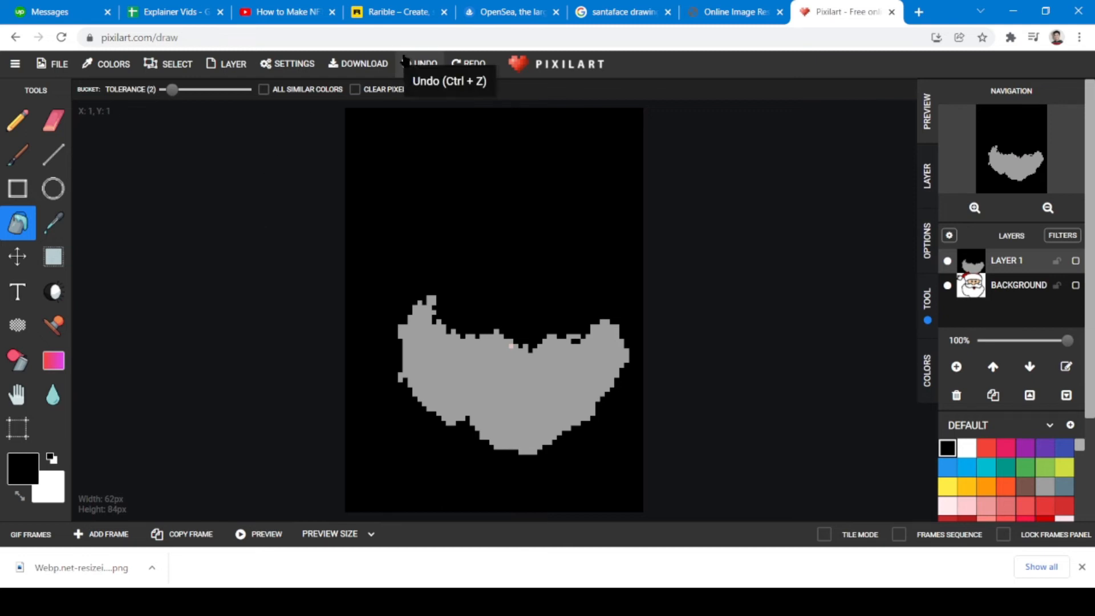
left_click(419, 63)
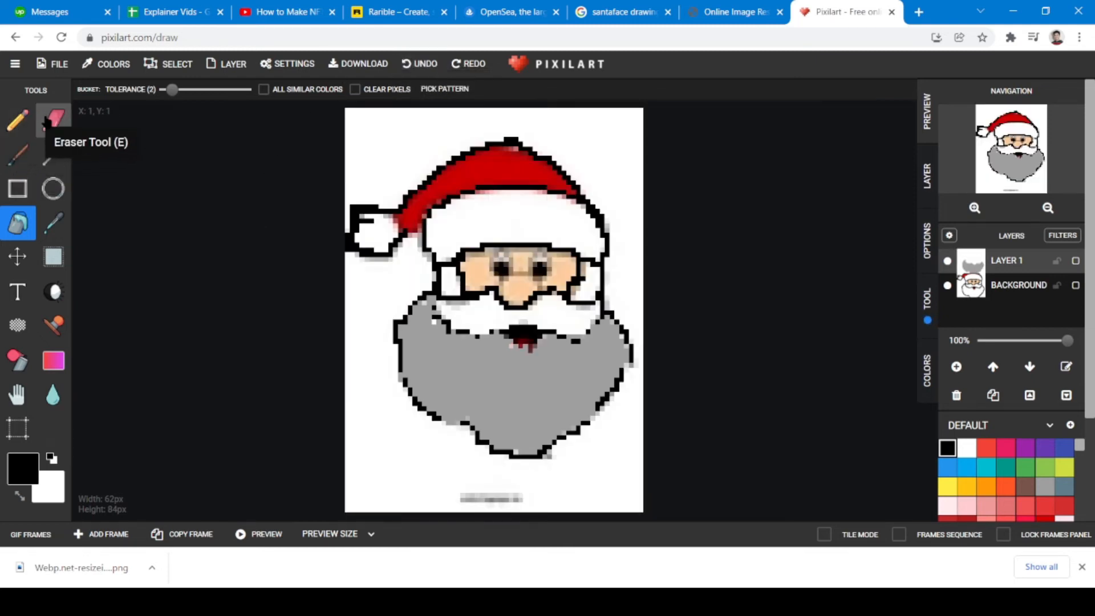
left_click(14, 155)
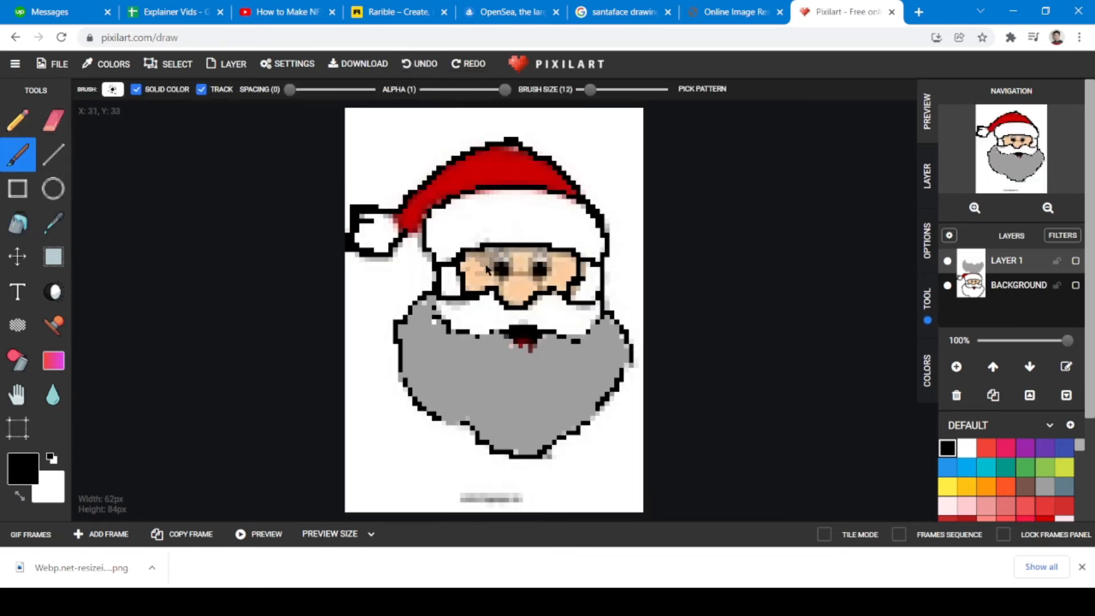
left_click(49, 155)
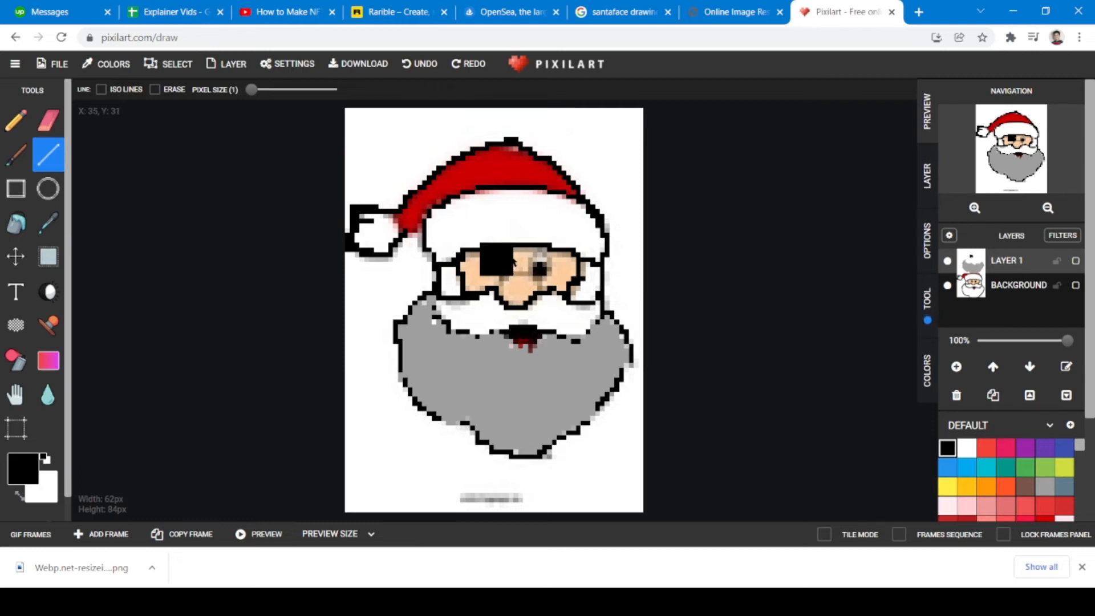
left_click_drag(522, 255, 522, 276)
mouse_move(551, 278)
left_mouse_down()
mouse_move(550, 258)
mouse_move(536, 278)
mouse_move(530, 236)
left_mouse_up()
left_click_drag(528, 275, 530, 266)
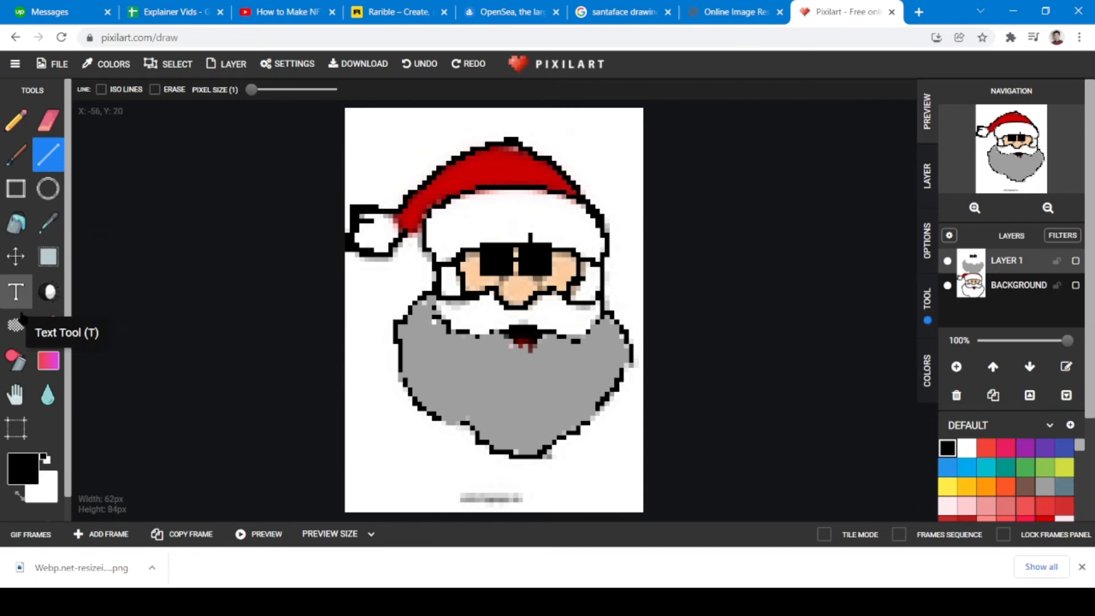
left_click(48, 120)
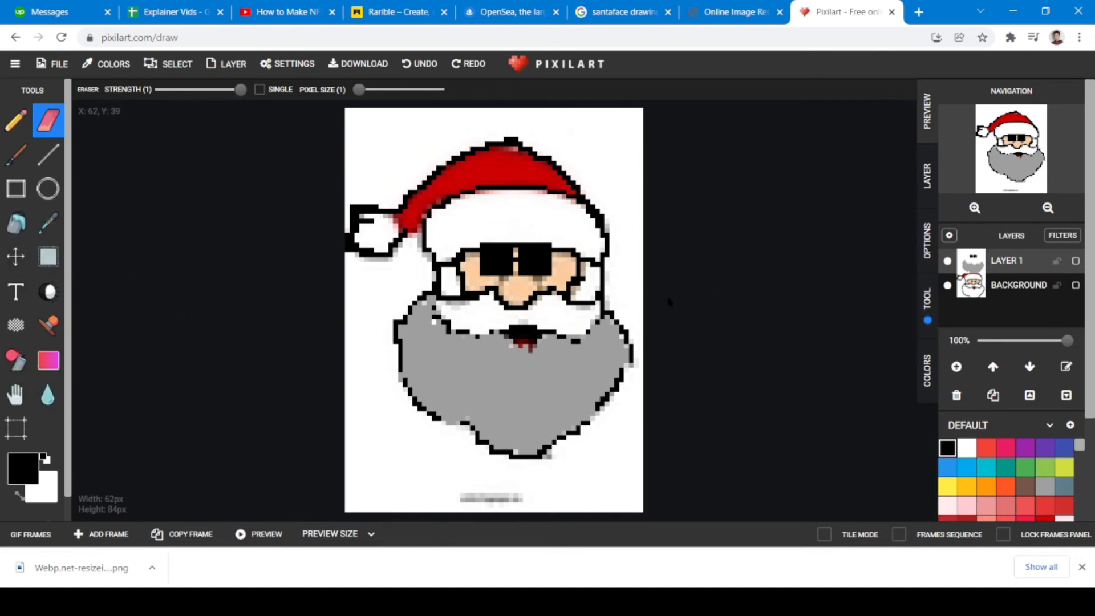
Undo the first oversized Brush stroke on the mouth and paint a bright pinkish-red tongue over it with brush size 2
scroll(1043, 456, "down", 2)
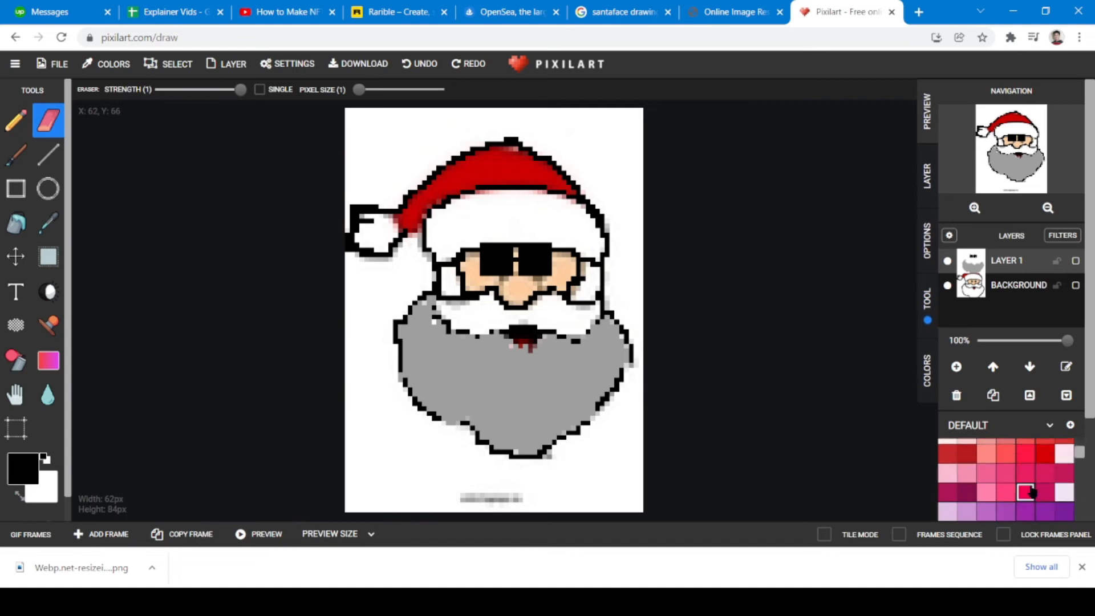
left_click(1043, 454)
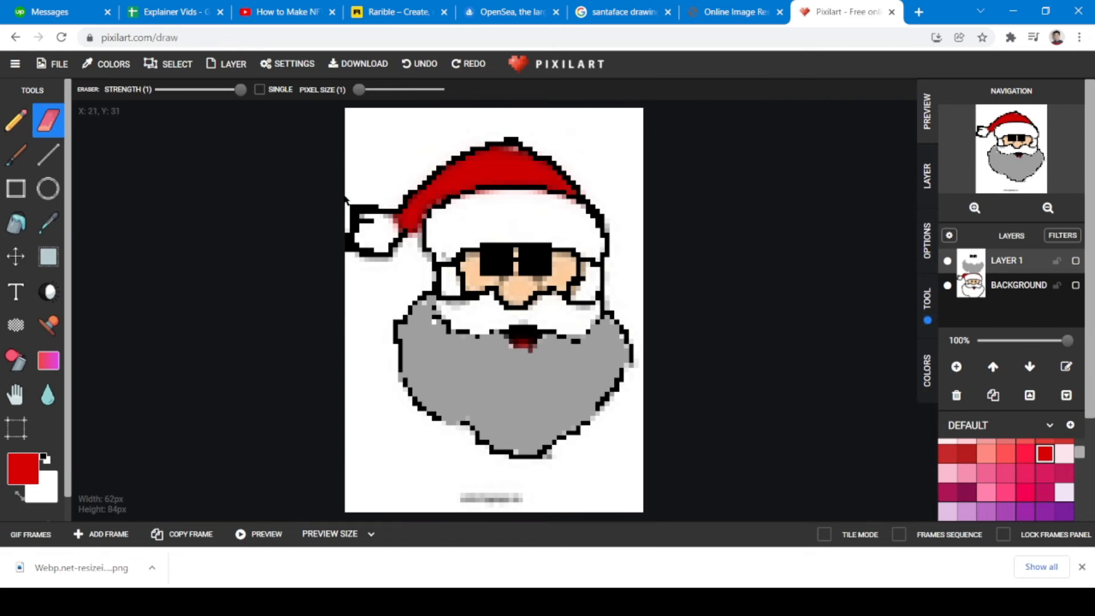
left_click(13, 154)
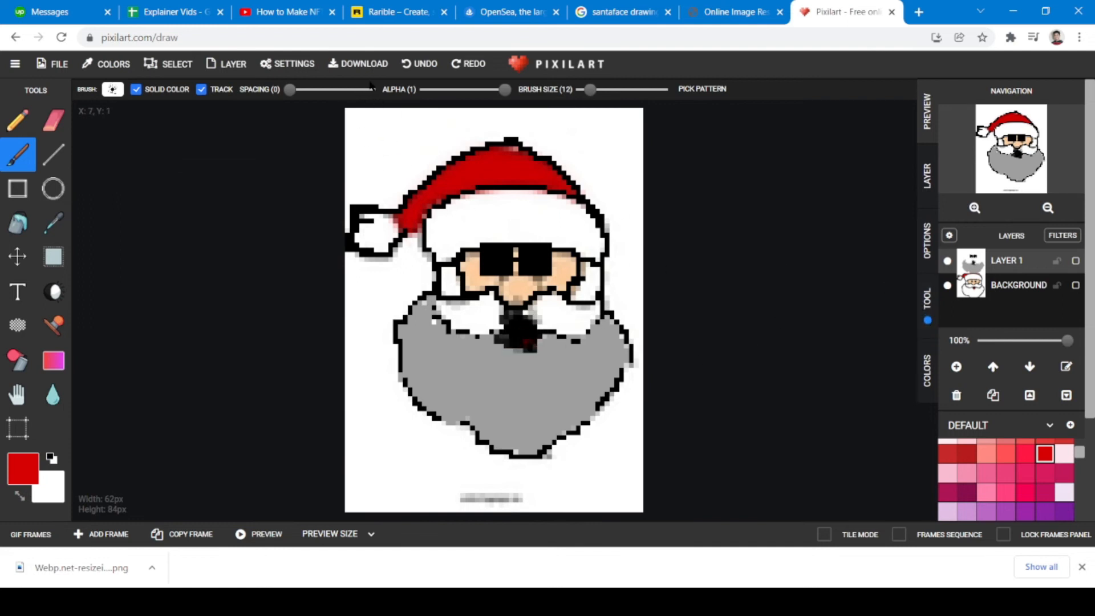
left_click(420, 64)
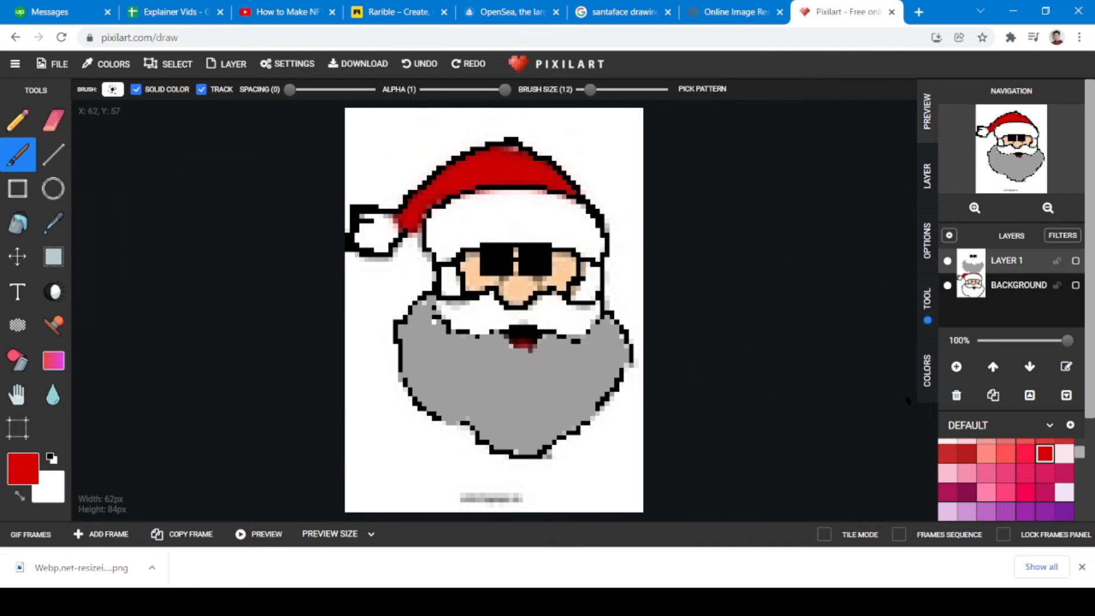
left_click(1027, 456)
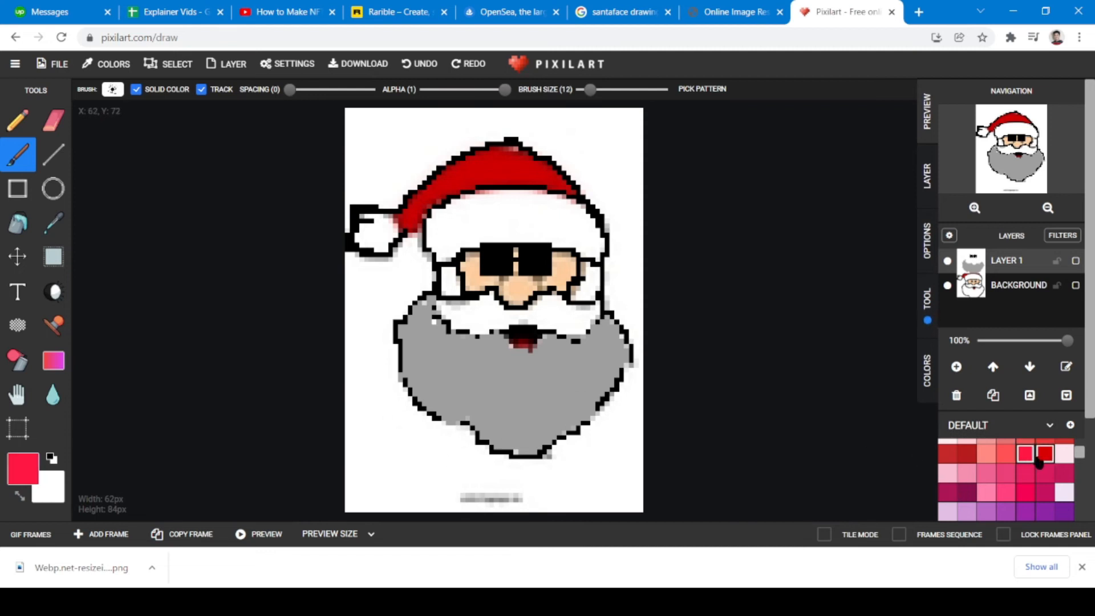
left_click_drag(589, 89, 577, 89)
left_click_drag(521, 346, 526, 346)
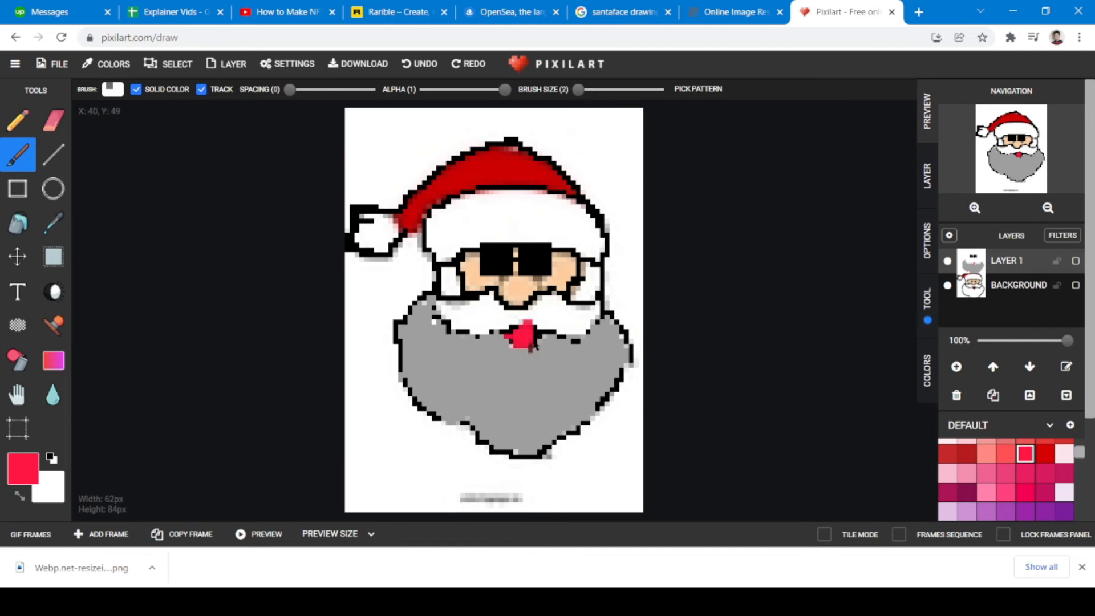
mouse_move(524, 360)
left_mouse_down()
mouse_move(537, 334)
mouse_move(515, 349)
left_mouse_up()
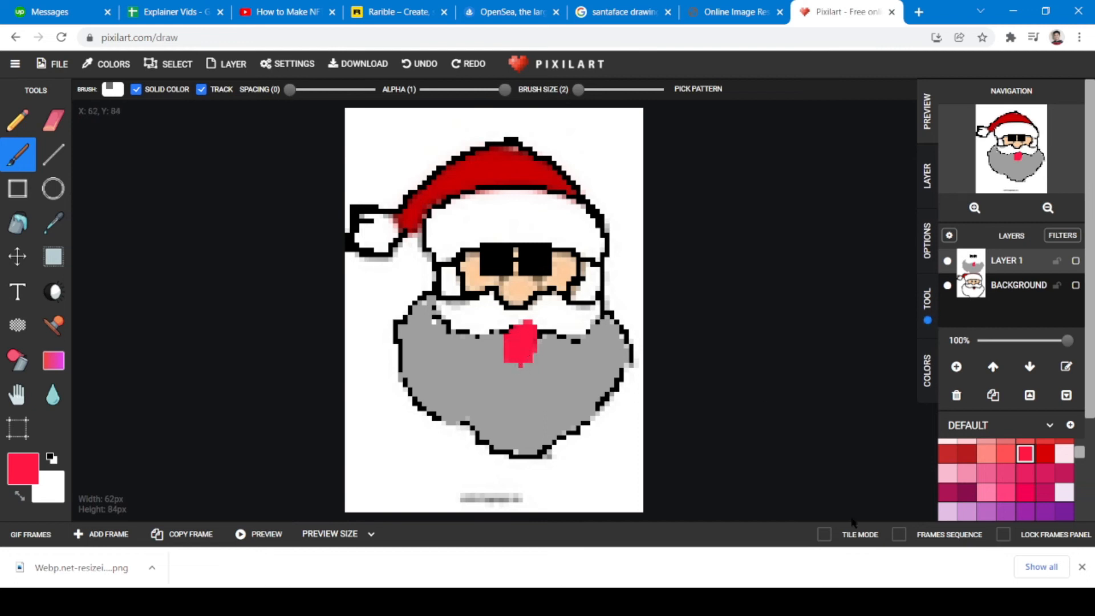
Paint the white brim of Santa's hat orange with the Brush at size 7, undoing the strokes that stray over the sunglasses
scroll(960, 482, "up", 3)
left_click(986, 486)
mouse_move(505, 206)
left_mouse_down()
mouse_move(483, 210)
mouse_move(456, 243)
mouse_move(477, 203)
left_mouse_up()
left_click_drag(578, 89, 594, 89)
mouse_move(488, 228)
left_mouse_down()
mouse_move(485, 211)
mouse_move(533, 208)
left_mouse_up()
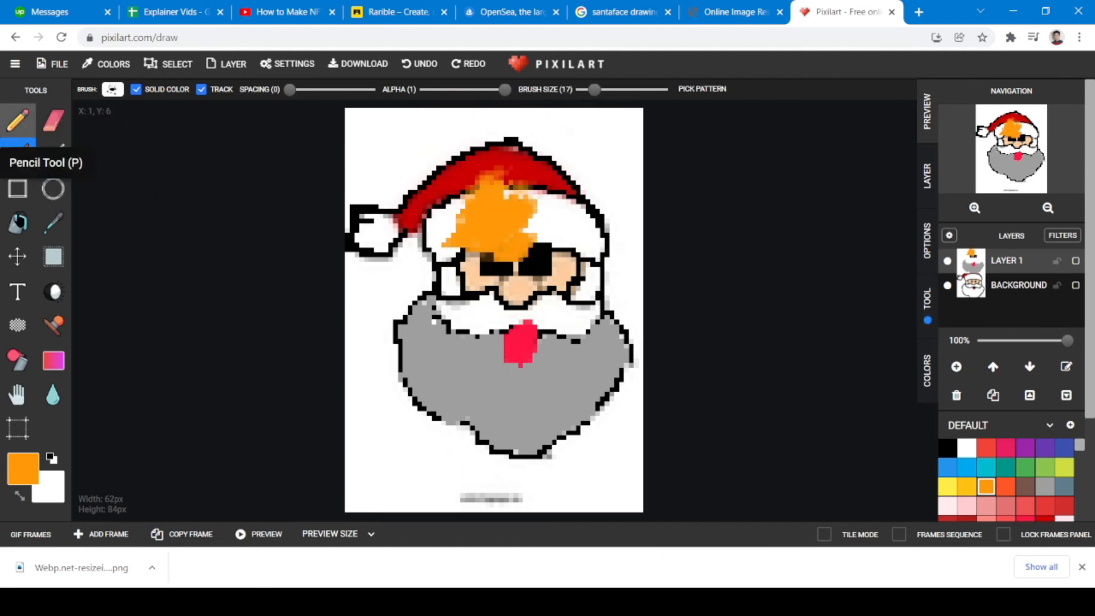
left_click(419, 64)
left_click_drag(594, 89, 581, 90)
mouse_move(513, 194)
left_mouse_down()
mouse_move(501, 225)
mouse_move(462, 218)
mouse_move(439, 244)
mouse_move(446, 228)
mouse_move(452, 252)
mouse_move(466, 236)
mouse_move(543, 218)
mouse_move(530, 216)
mouse_move(544, 230)
mouse_move(564, 211)
left_mouse_up()
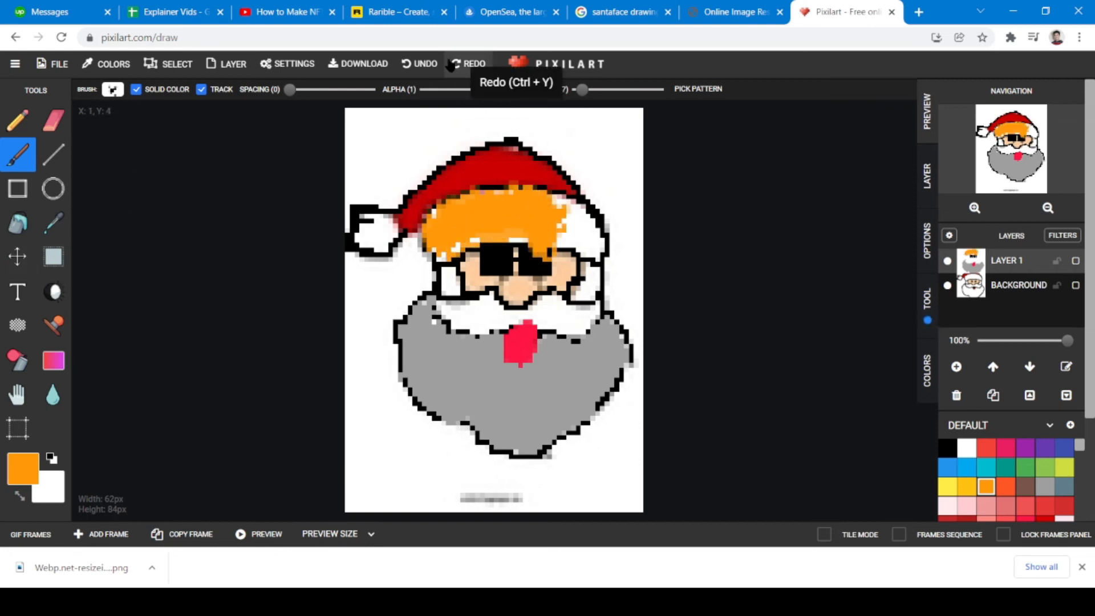
left_click(415, 64)
mouse_move(528, 203)
left_mouse_down()
mouse_move(497, 212)
mouse_move(574, 228)
mouse_move(597, 247)
mouse_move(576, 214)
mouse_move(485, 196)
mouse_move(440, 226)
mouse_move(437, 251)
mouse_move(486, 228)
mouse_move(575, 232)
mouse_move(476, 232)
mouse_move(501, 210)
mouse_move(440, 223)
mouse_move(468, 238)
mouse_move(508, 224)
mouse_move(604, 237)
left_mouse_up()
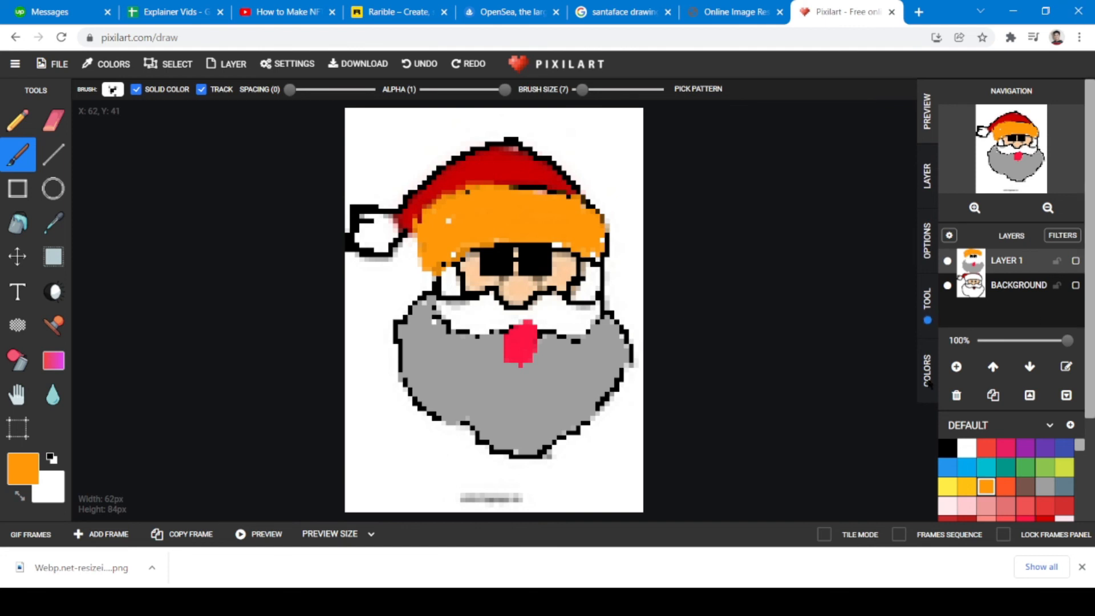
Add a new empty layer above Layer 1
left_click(956, 363)
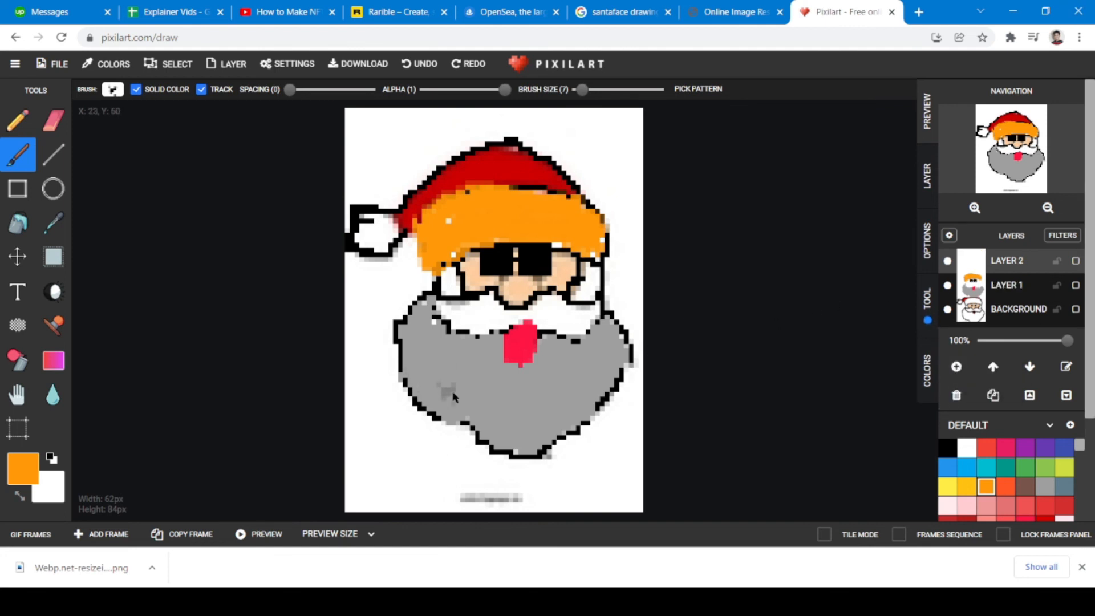
scroll(980, 246, "down", 1)
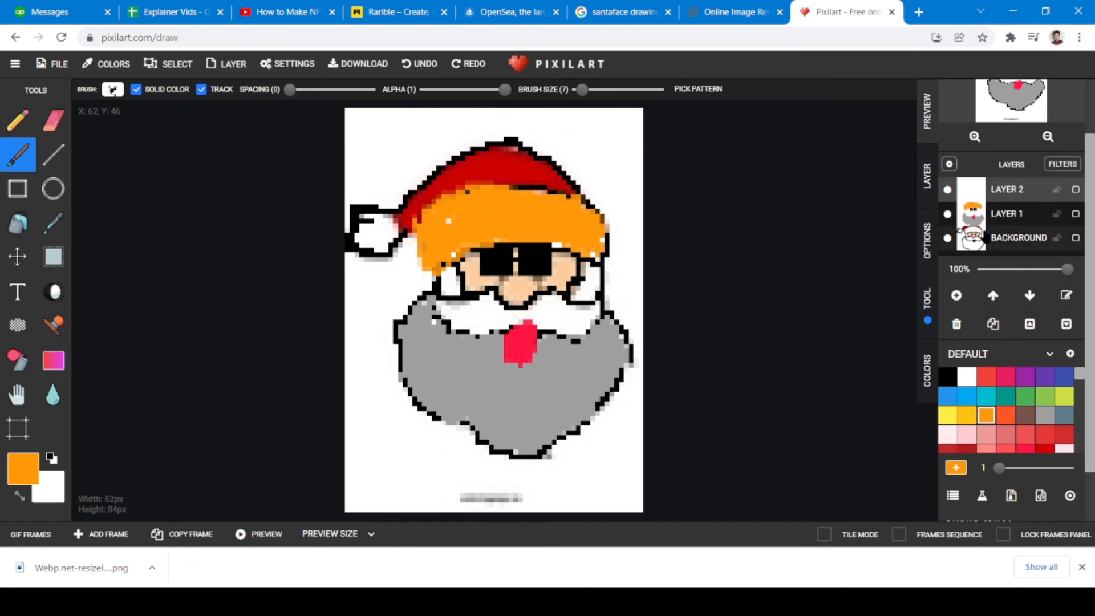
scroll(981, 247, "up", 1)
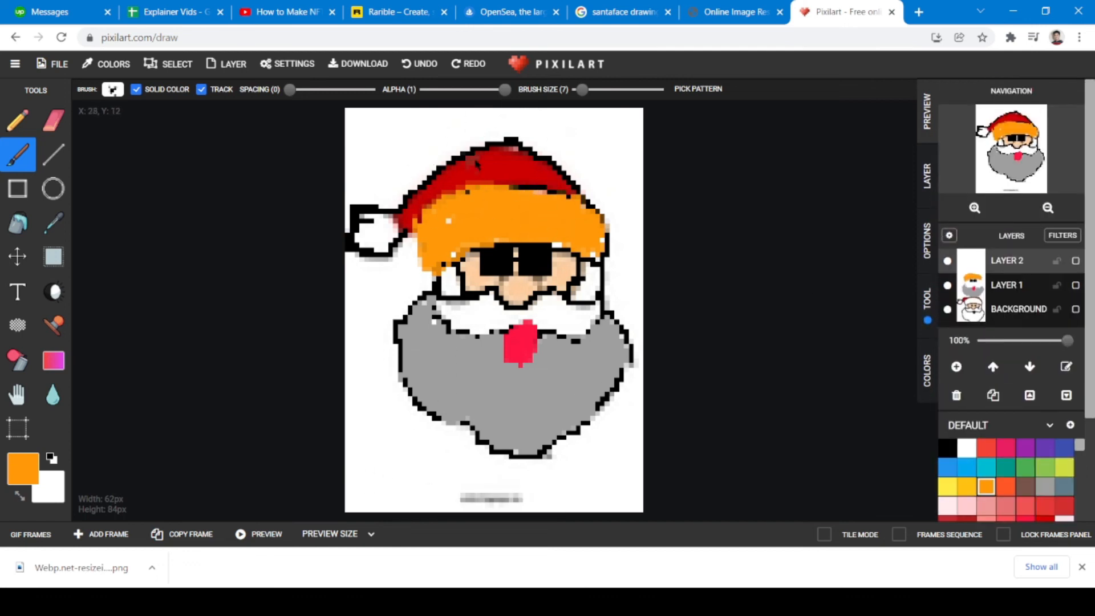
left_click(59, 63)
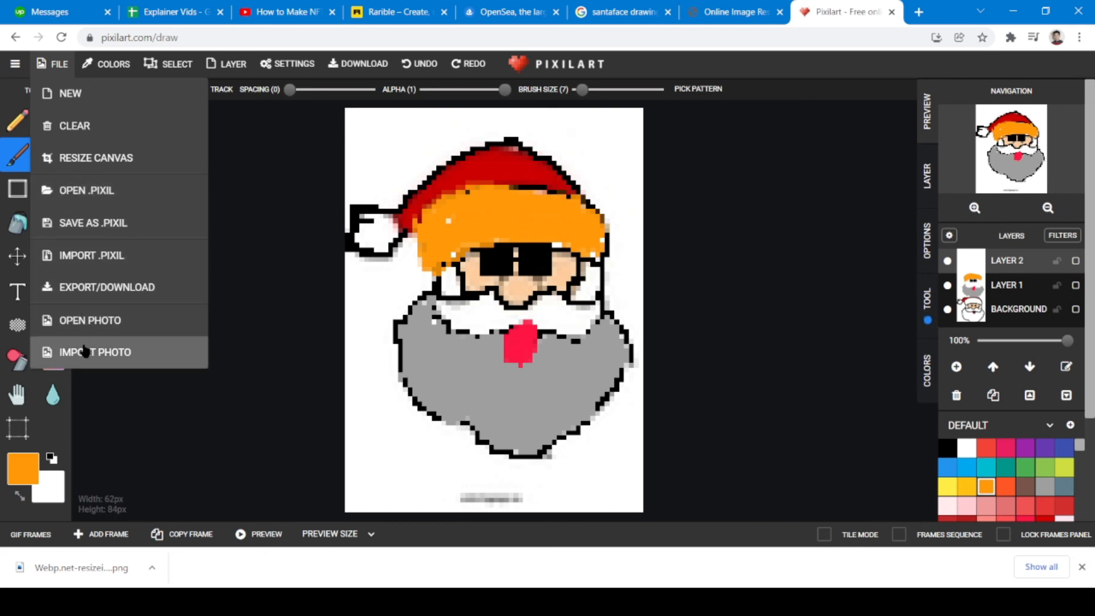
left_click(15, 64)
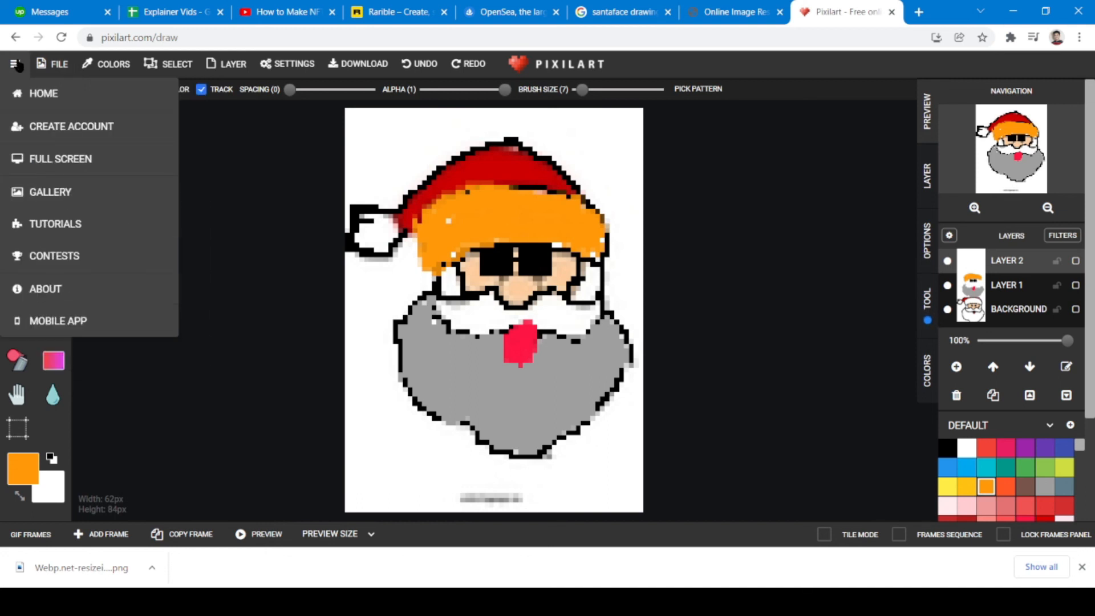
left_click(46, 65)
left_click(48, 69)
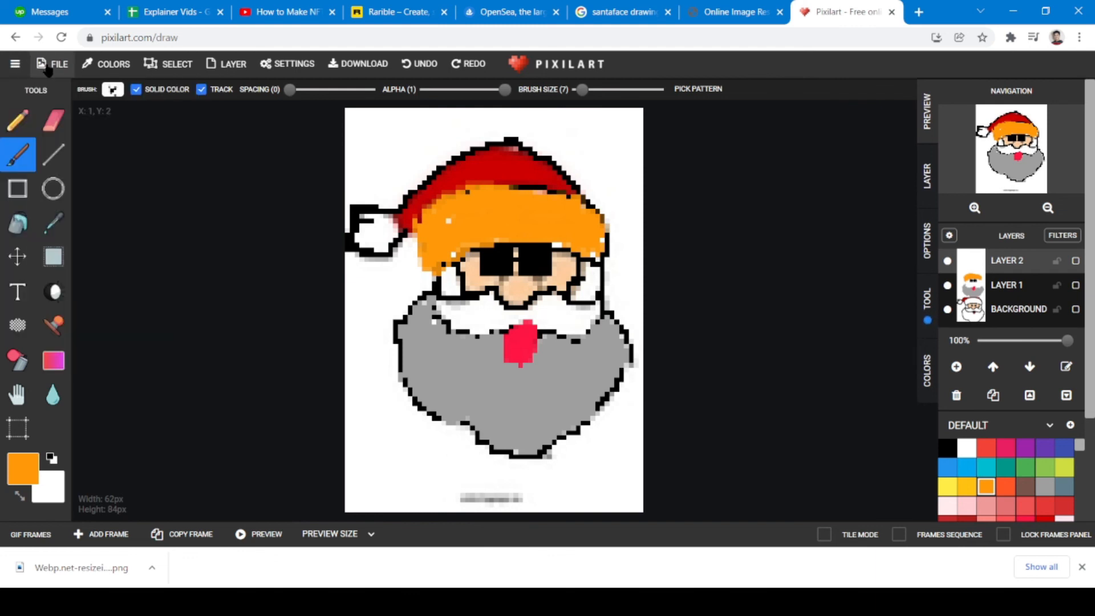
left_click(48, 68)
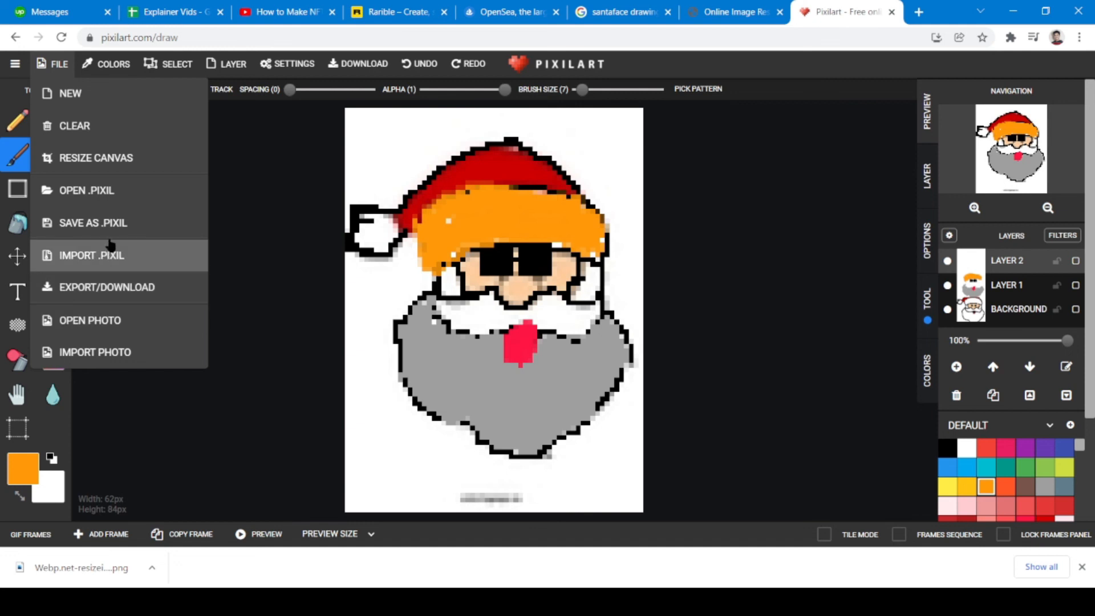
left_click(730, 221)
Dab a small orange mark just above the right end of the hat's brim with the size-7 Brush
left_click(593, 195)
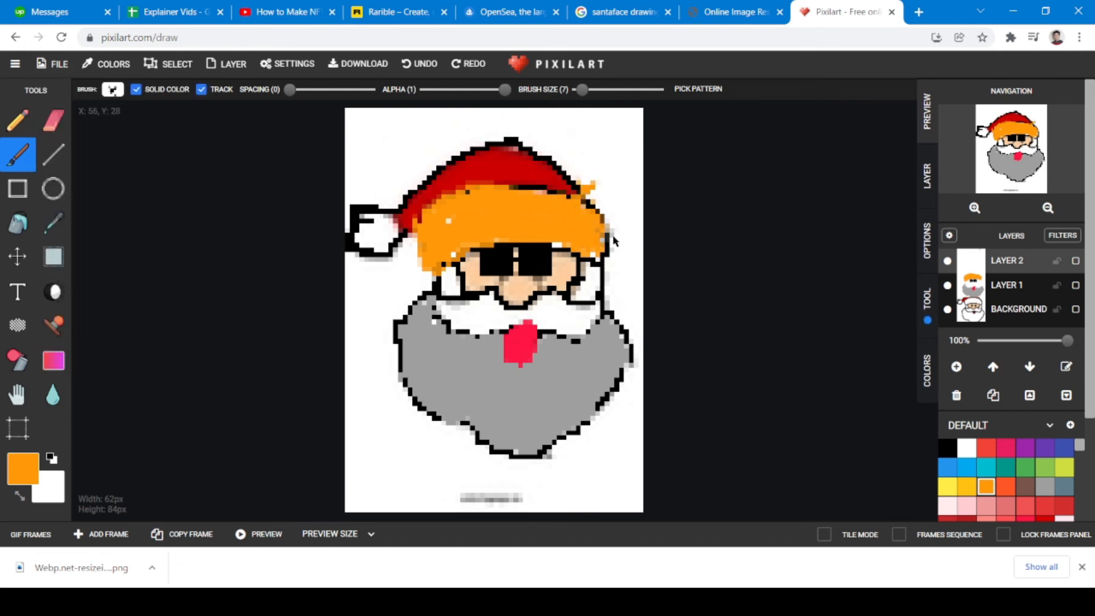
left_click(47, 63)
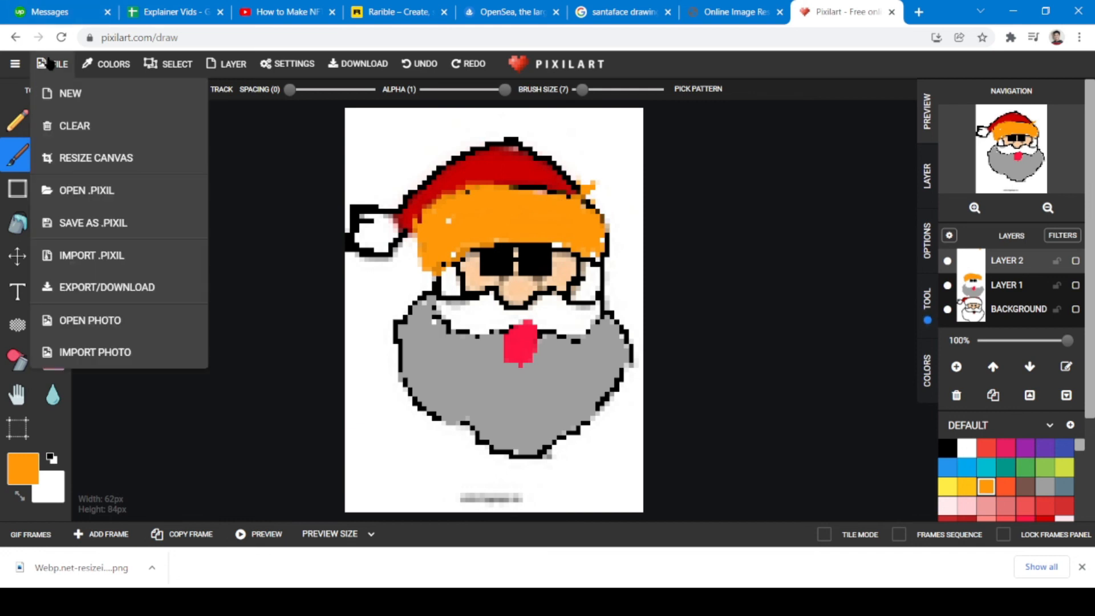
left_click(313, 145)
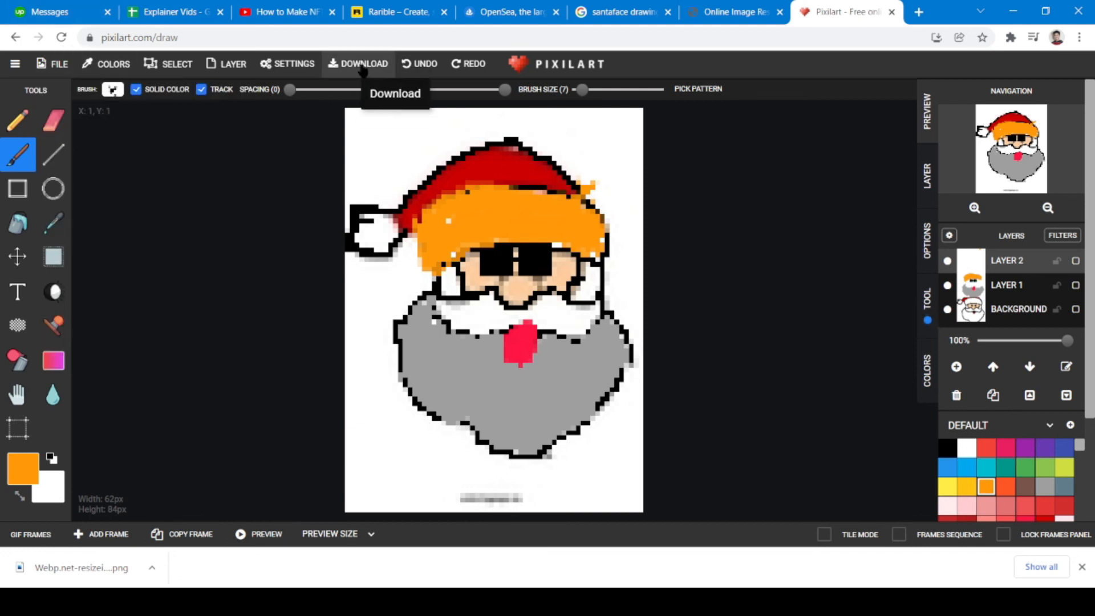
Download the drawing as a PNG at x1 scale and check the saved pixil-frame-0.png in Photos
left_click(363, 66)
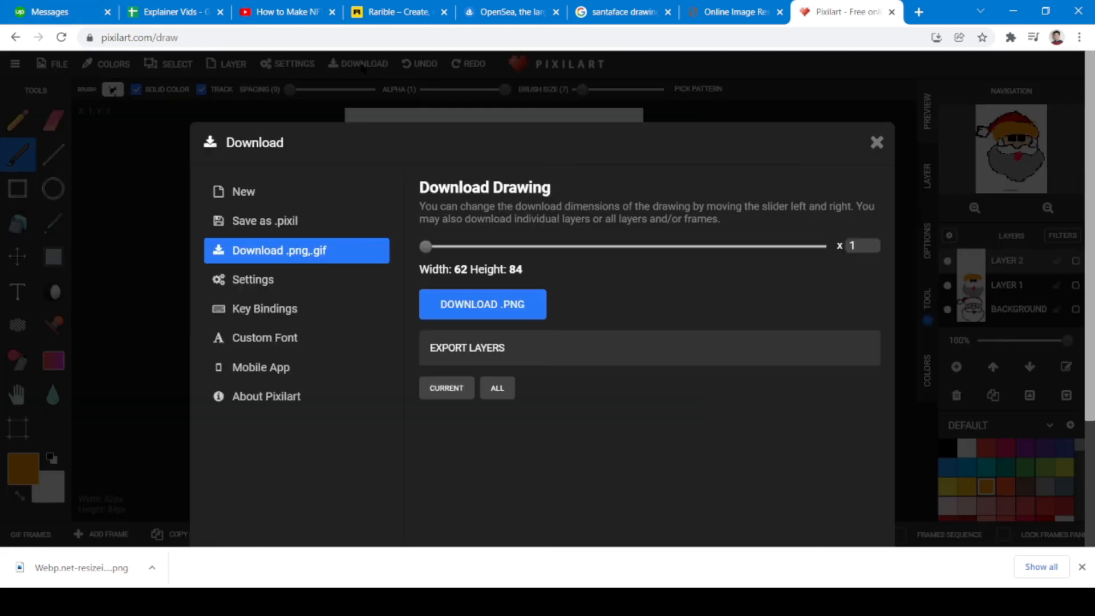
left_click(458, 310)
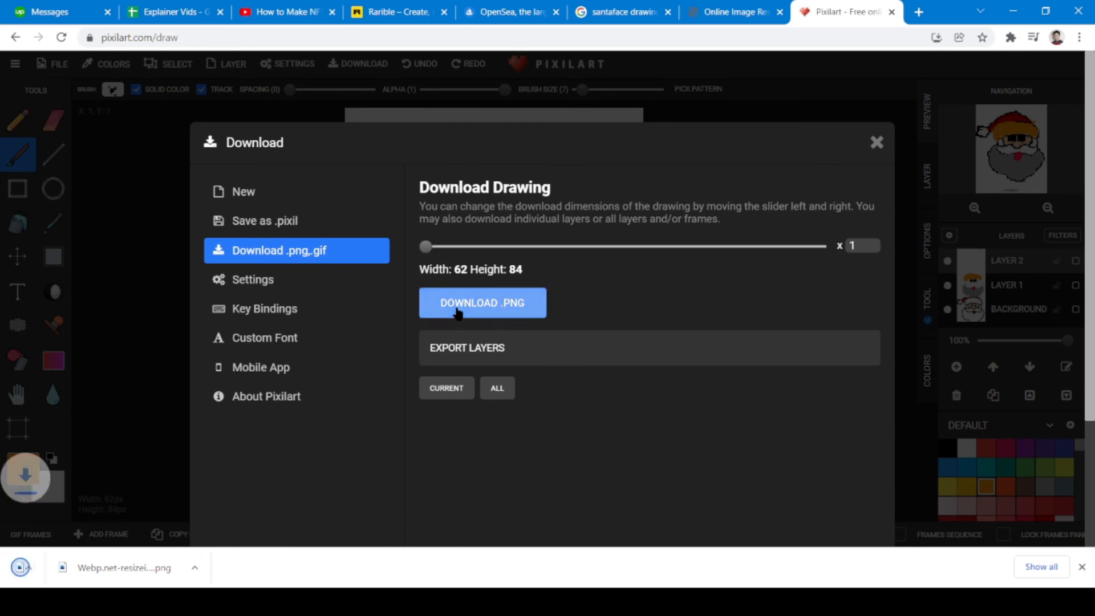
left_click(97, 574)
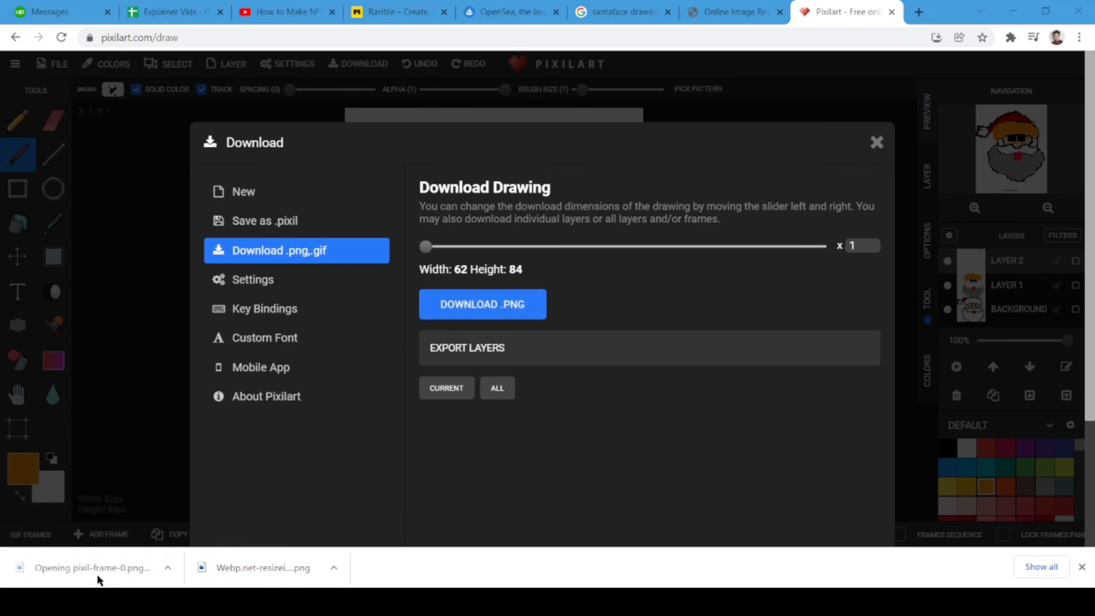
scroll(555, 310, "up", 5)
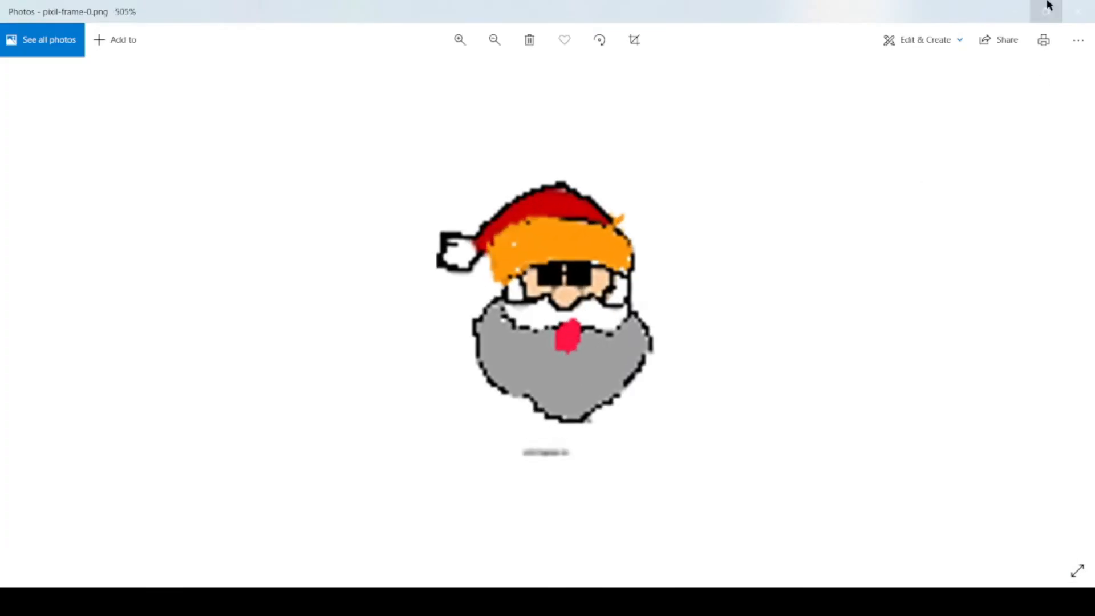
left_click(1006, 12)
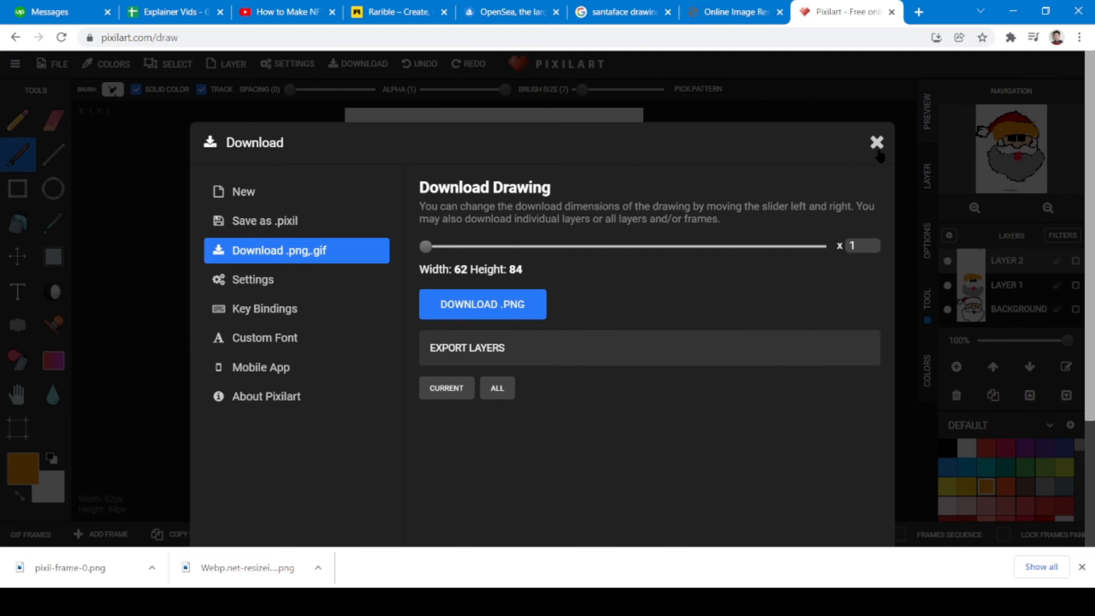
left_click(876, 143)
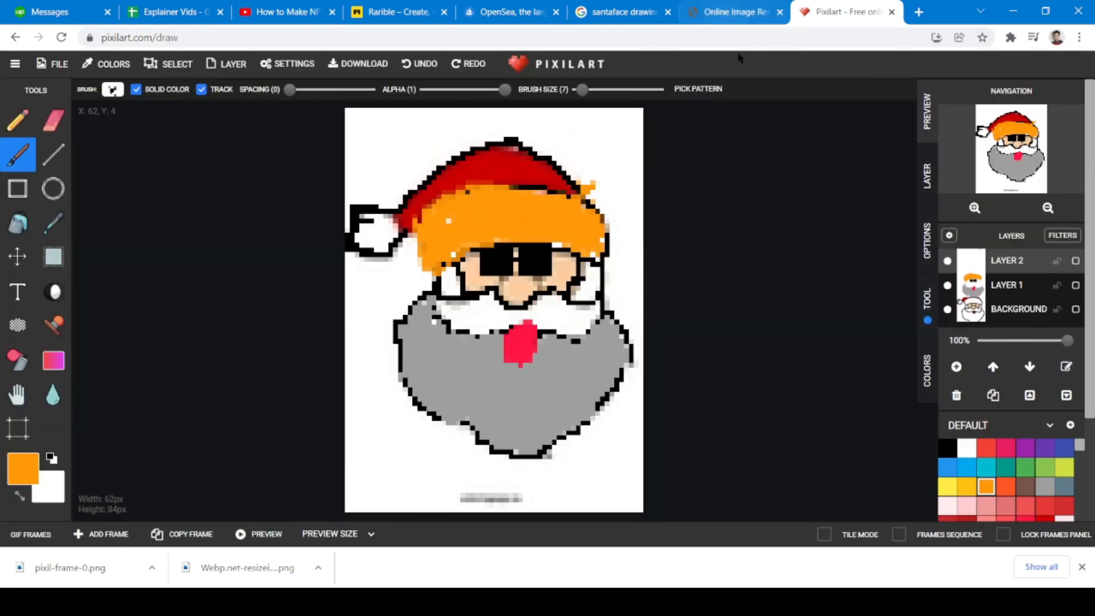
Switch from the drawing editor to the OpenSea NFT marketplace page
left_click(627, 12)
left_click(719, 10)
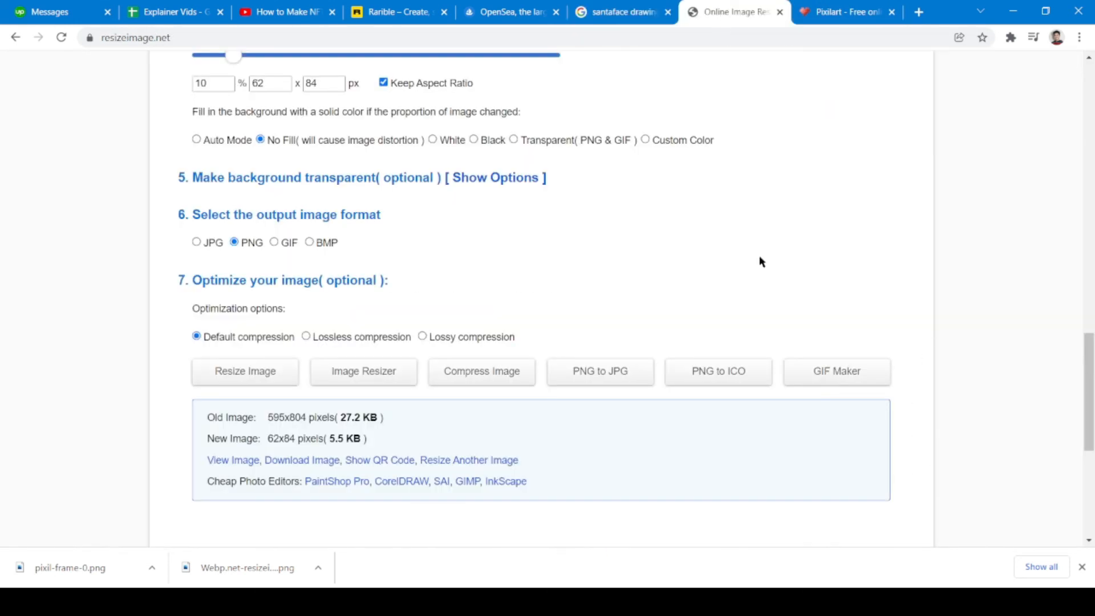
left_click(649, 8)
left_click(502, 12)
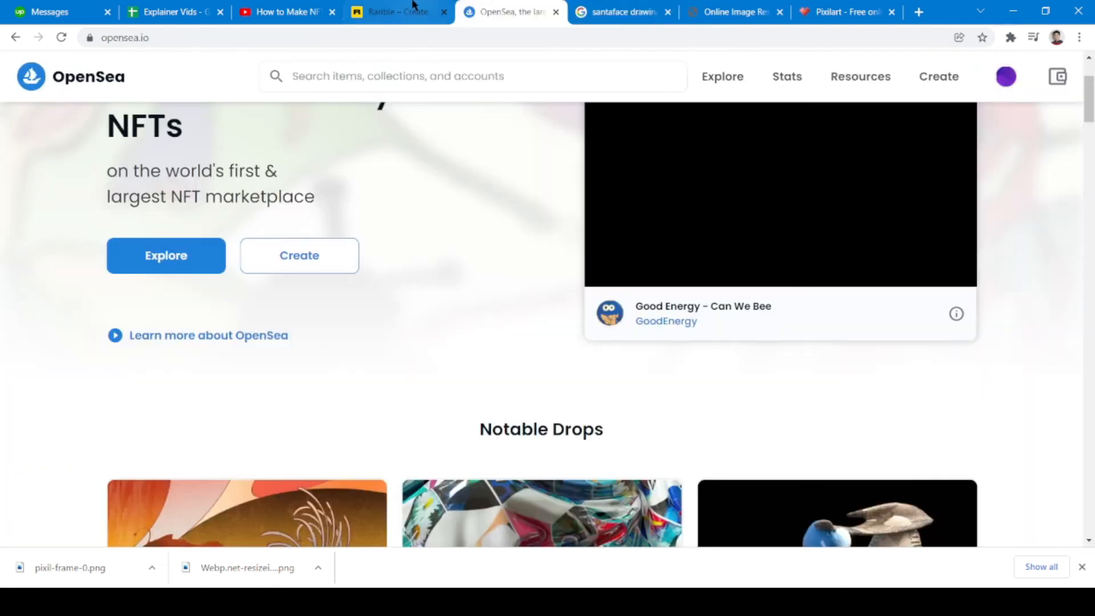
left_click(399, 11)
left_click(551, 6)
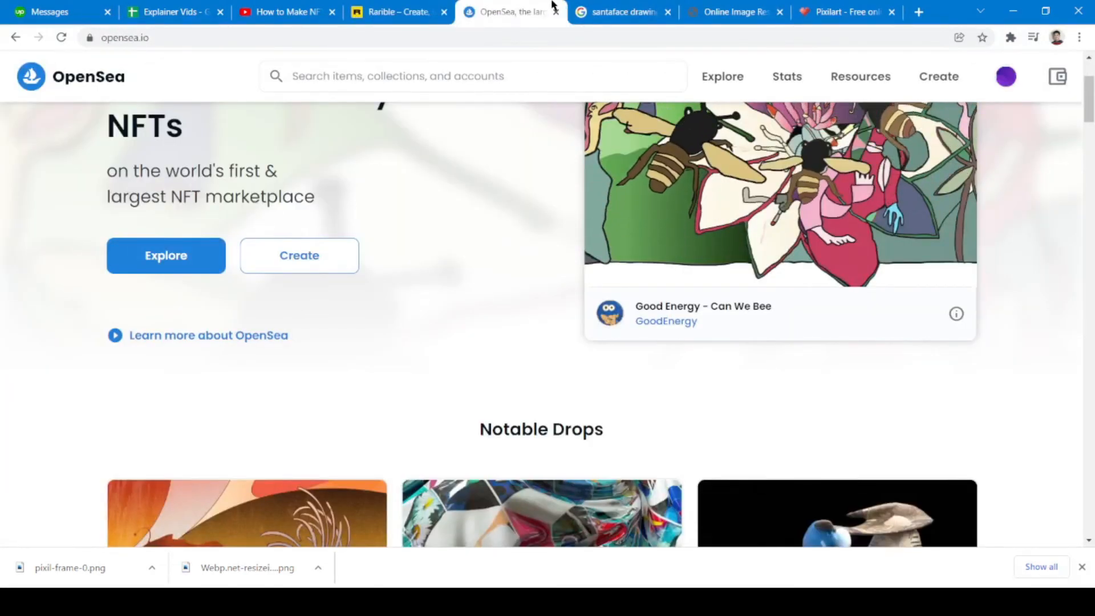